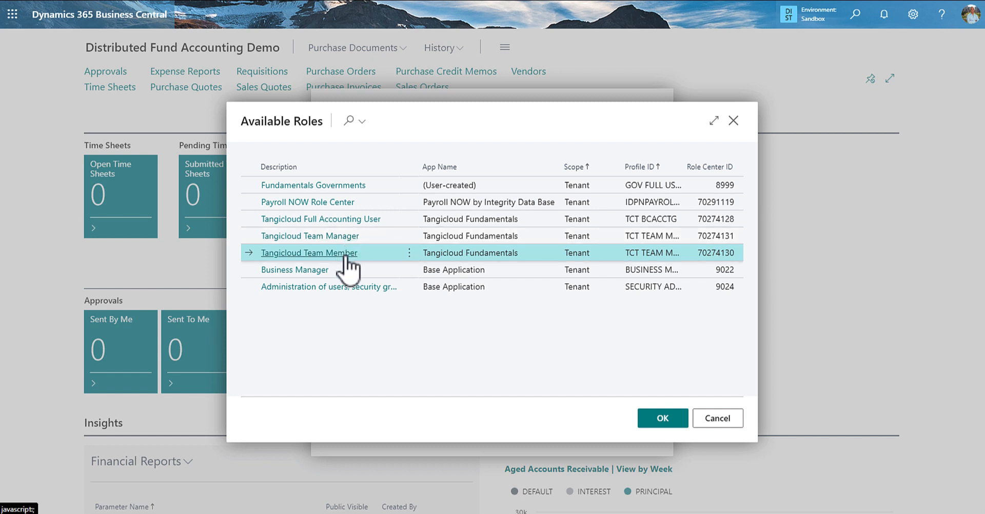
- Leave the available roles list and the personal settings without changing anything
click(718, 420)
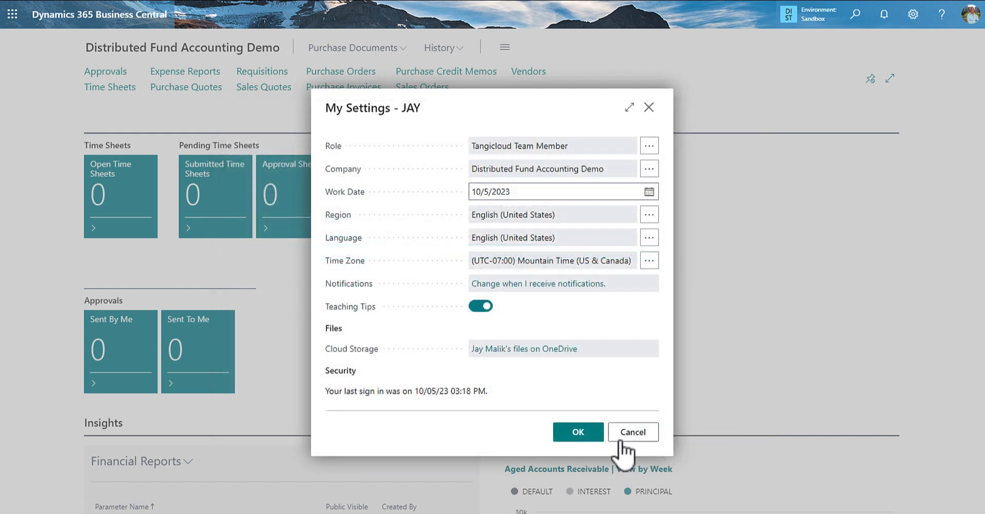
click(627, 436)
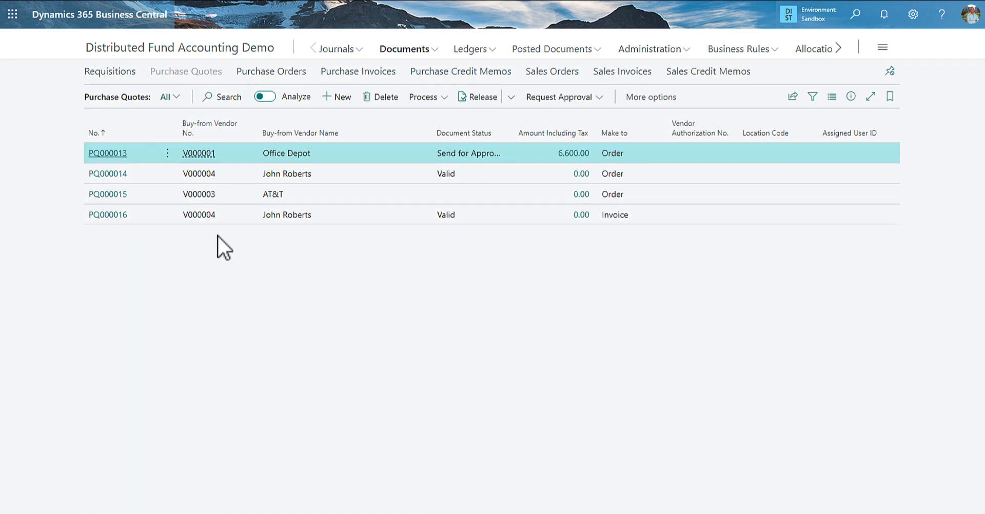
- Open the Office Depot purchase quote and view the type options of its first line
click(105, 151)
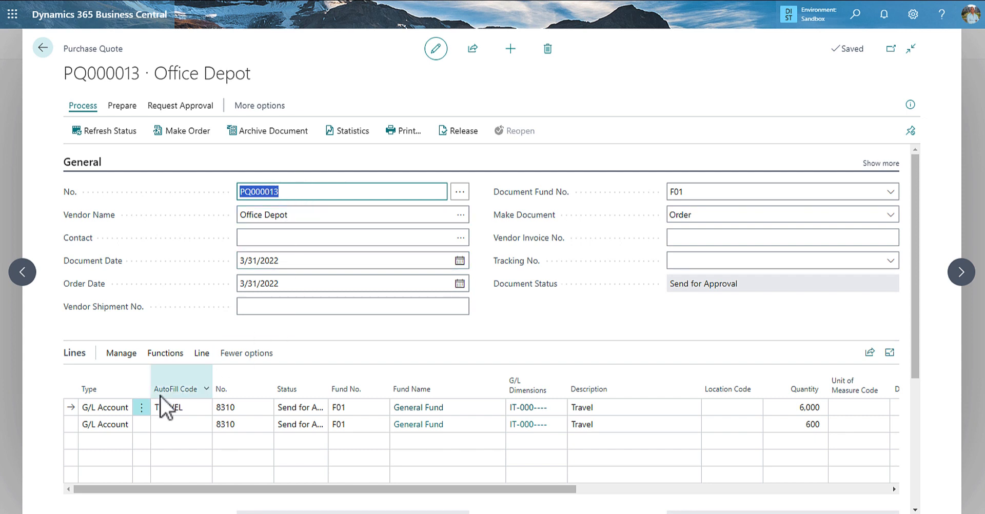
click(124, 407)
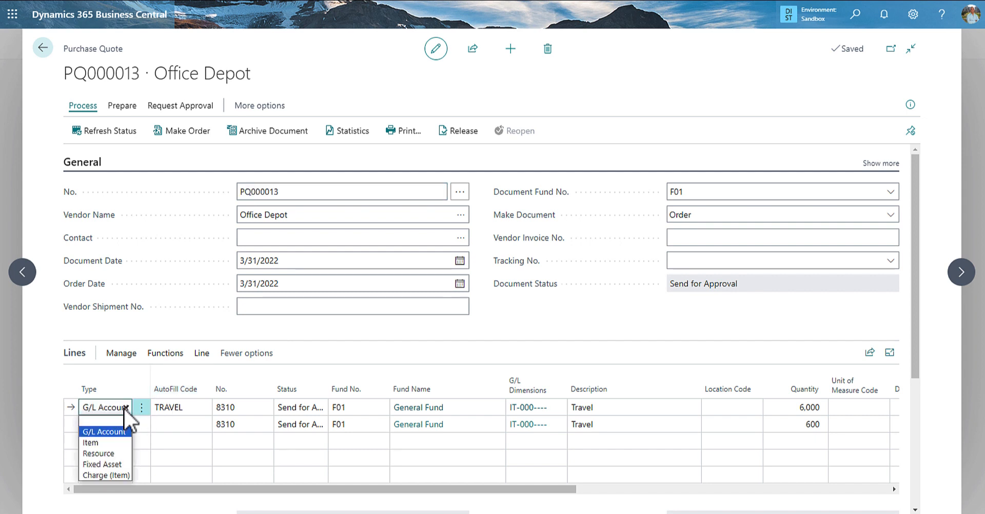
click(177, 318)
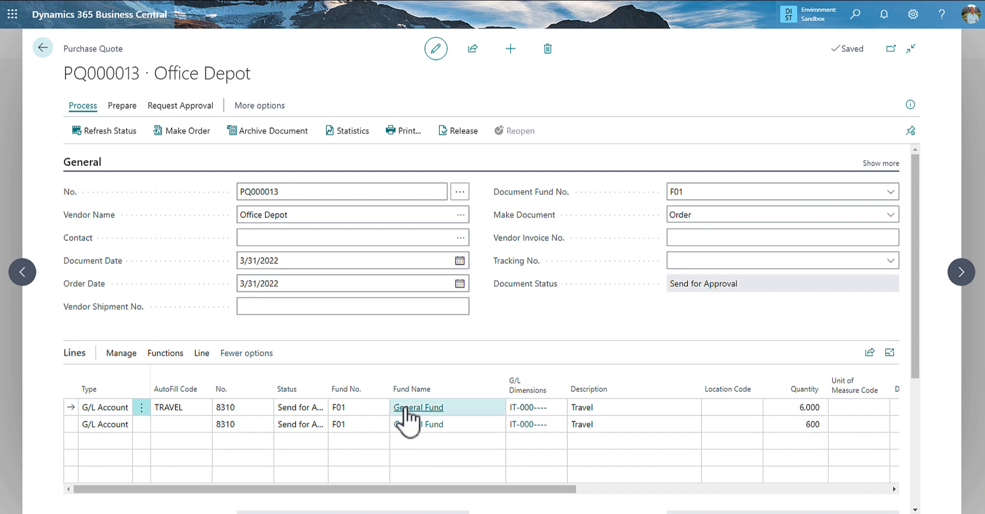
- Look up the full list of AutoFill codes for the first quote line and keep TRAVEL
click(193, 409)
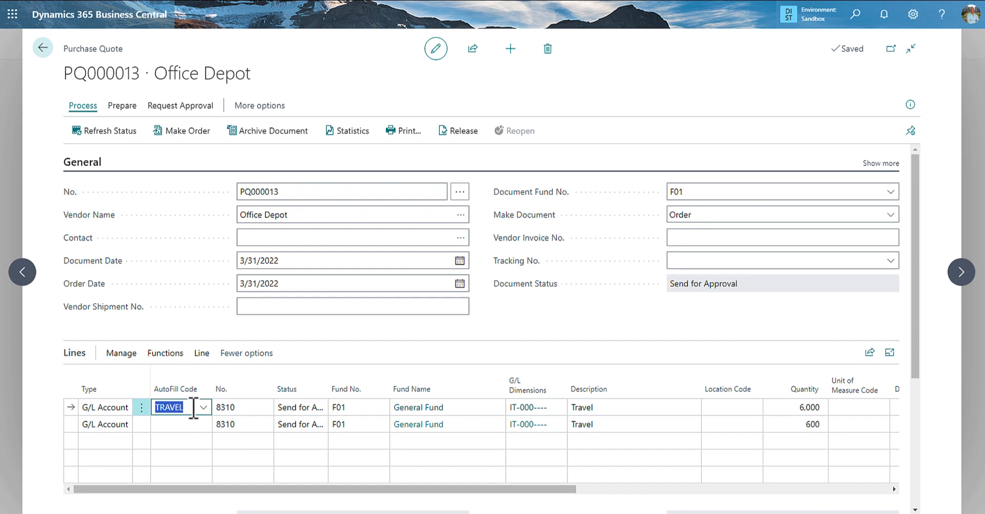
click(206, 408)
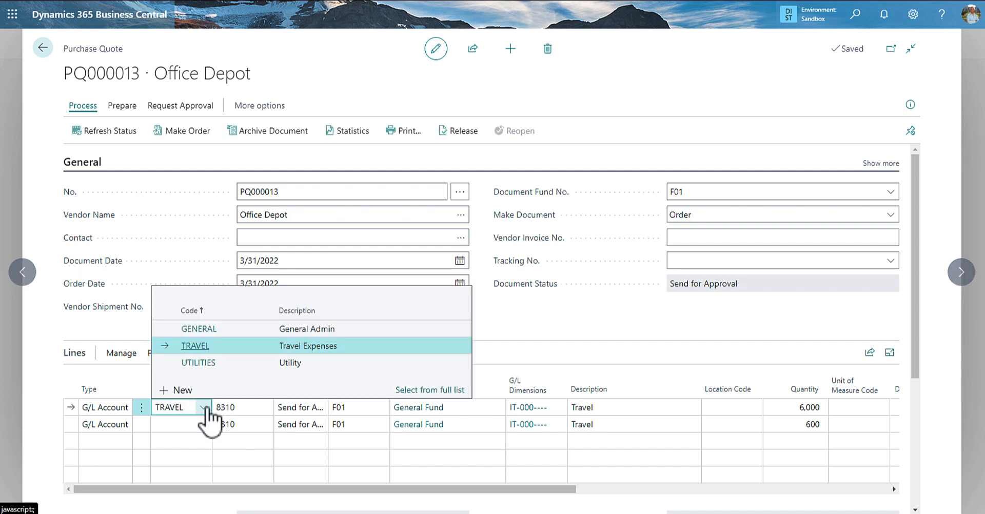
click(429, 391)
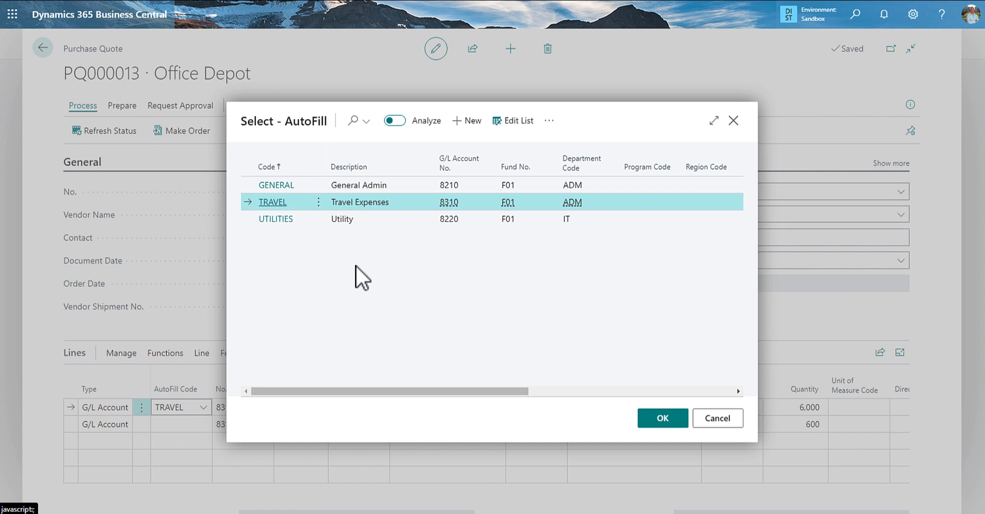
key(Return)
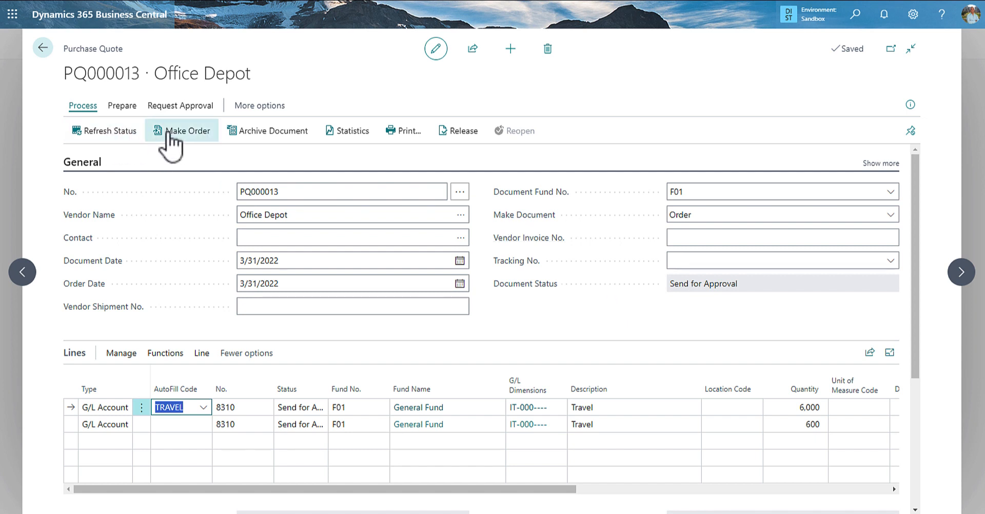
- Review the business rule exceptions for all lines of the purchase quote
click(204, 106)
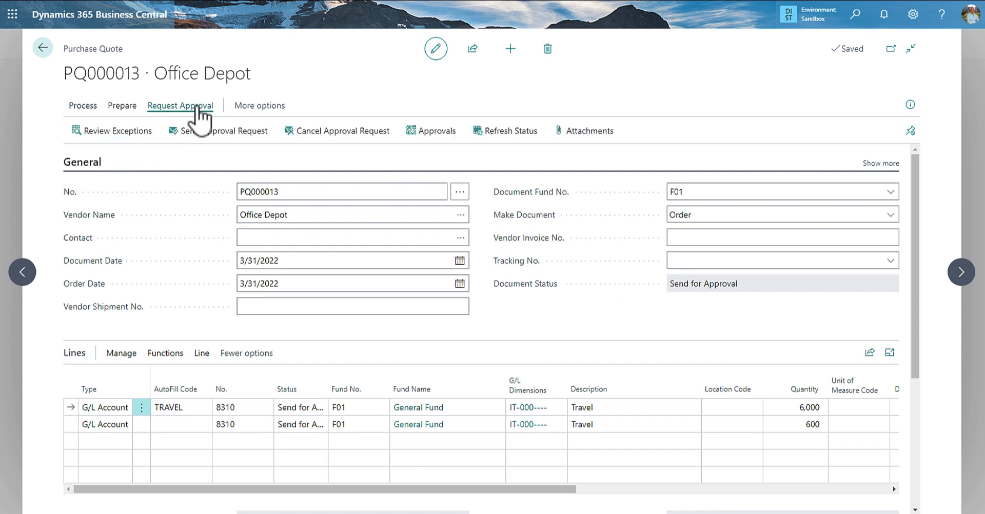
click(117, 134)
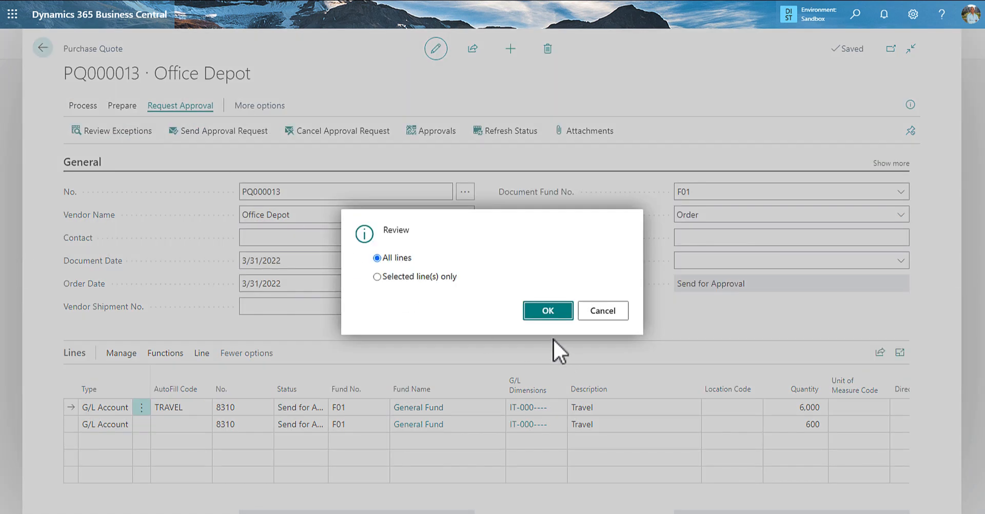
click(547, 312)
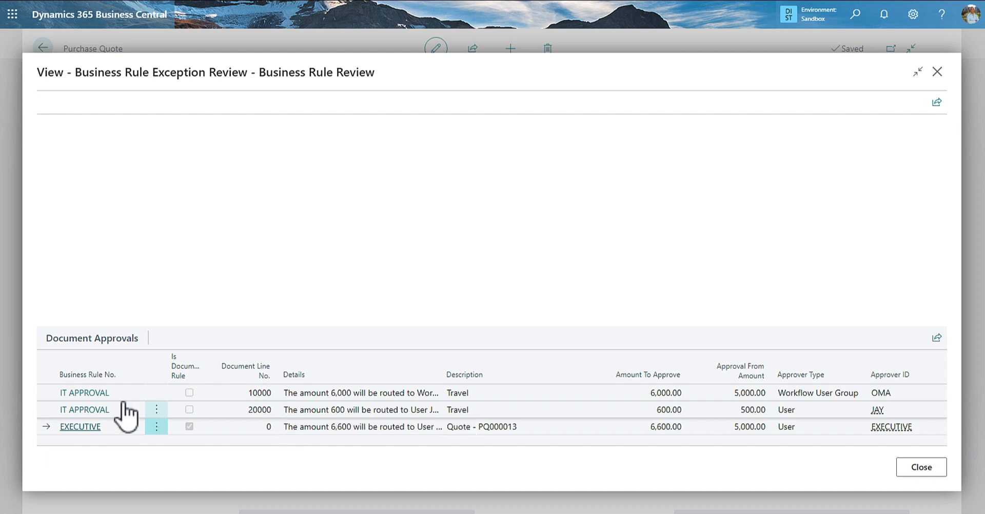
- Examine the IT APPROVAL rule, including the accounts and document types covered by its filters, and return to the review
click(85, 395)
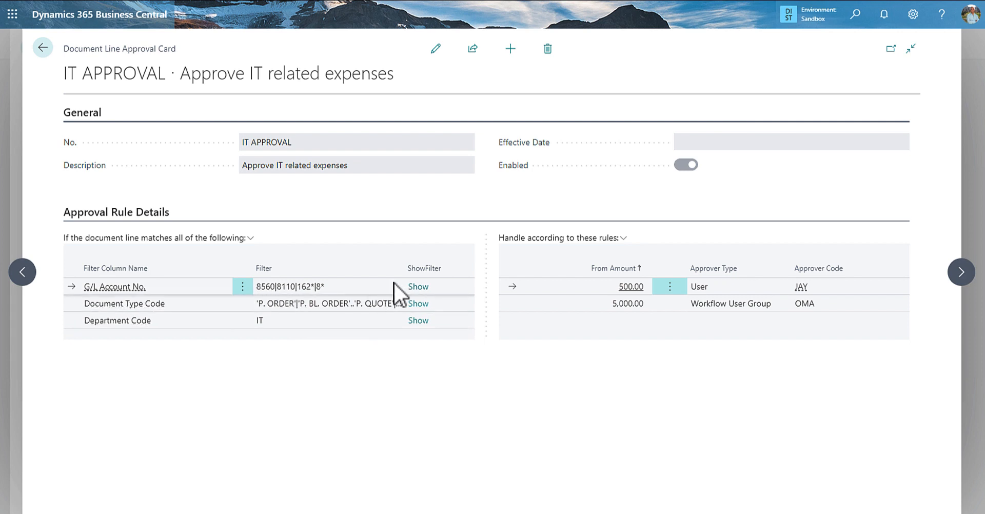
click(422, 288)
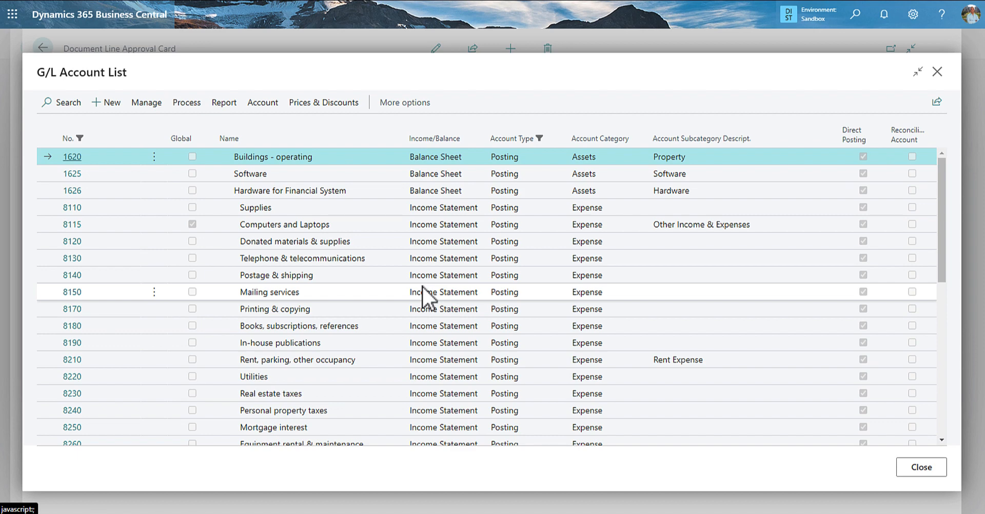
key(Escape)
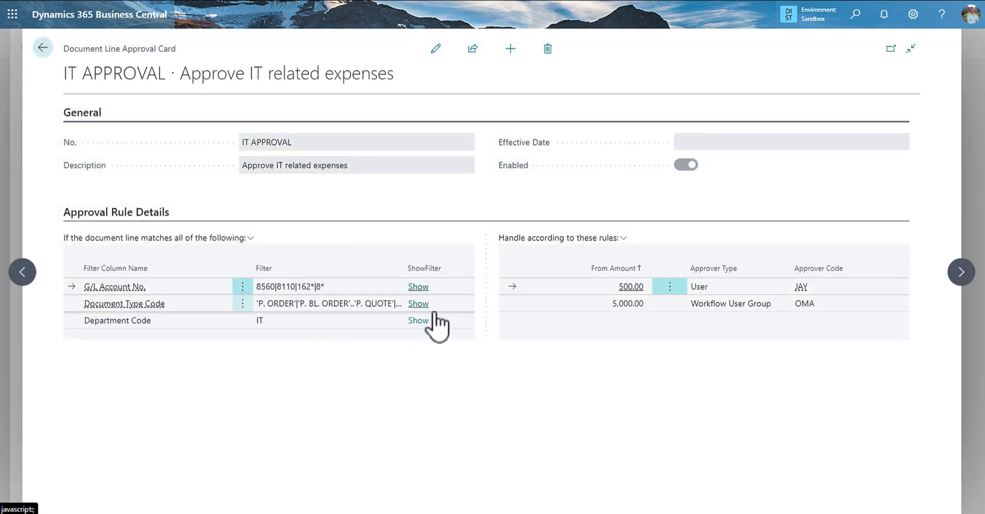
click(425, 308)
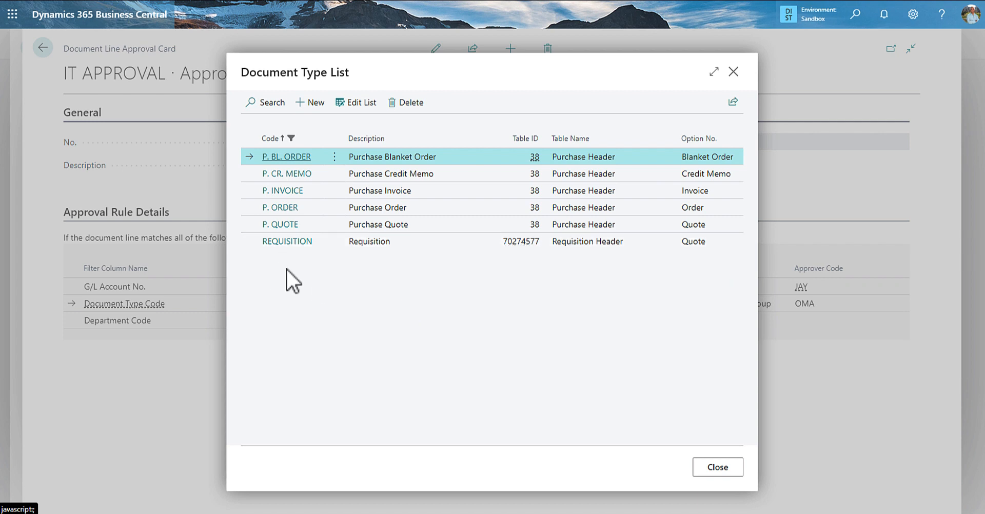
key(Escape)
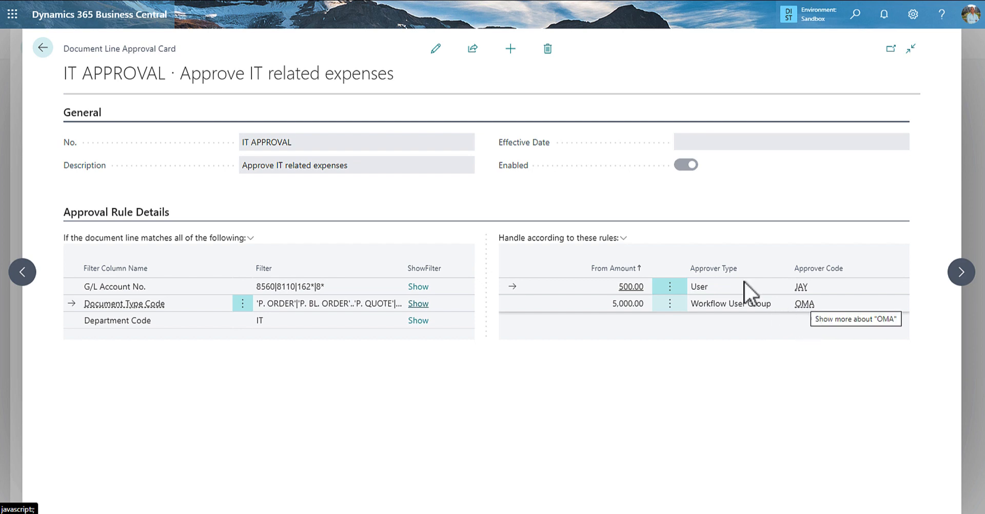
click(43, 49)
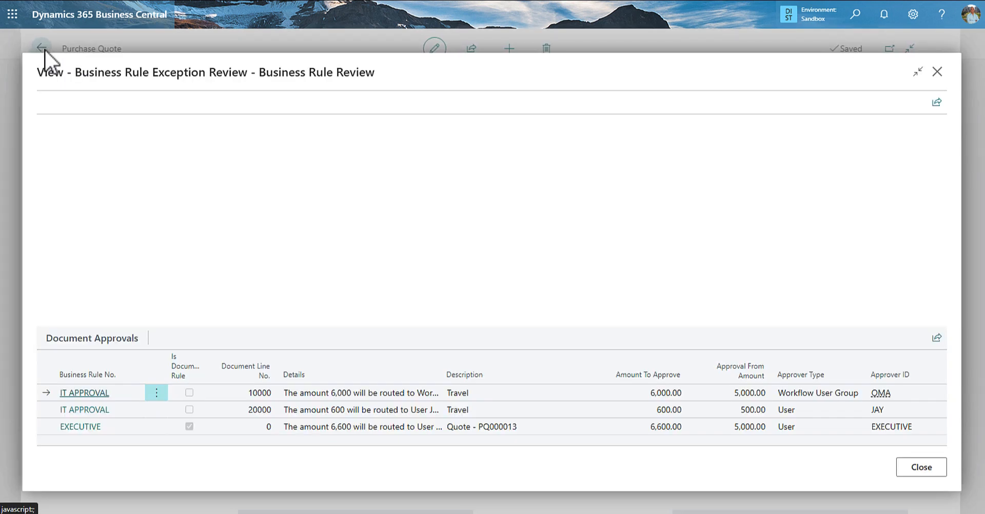
- View the EXECUTIVE approval rule and close the business rule review
click(81, 428)
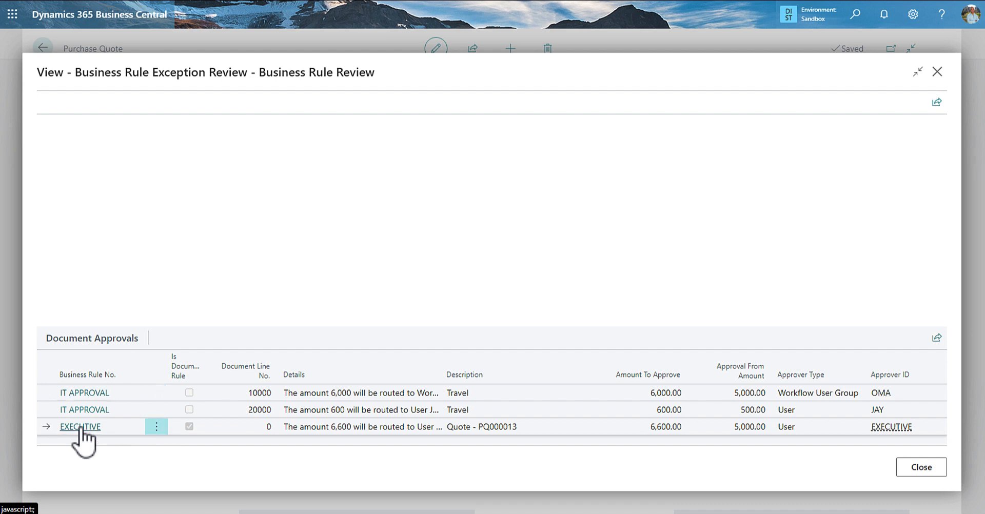
click(81, 427)
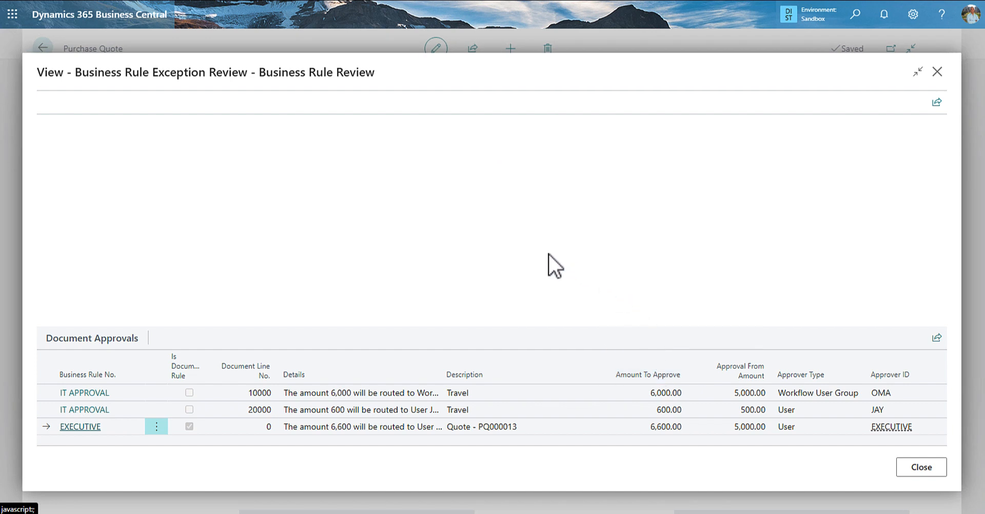
key(Escape)
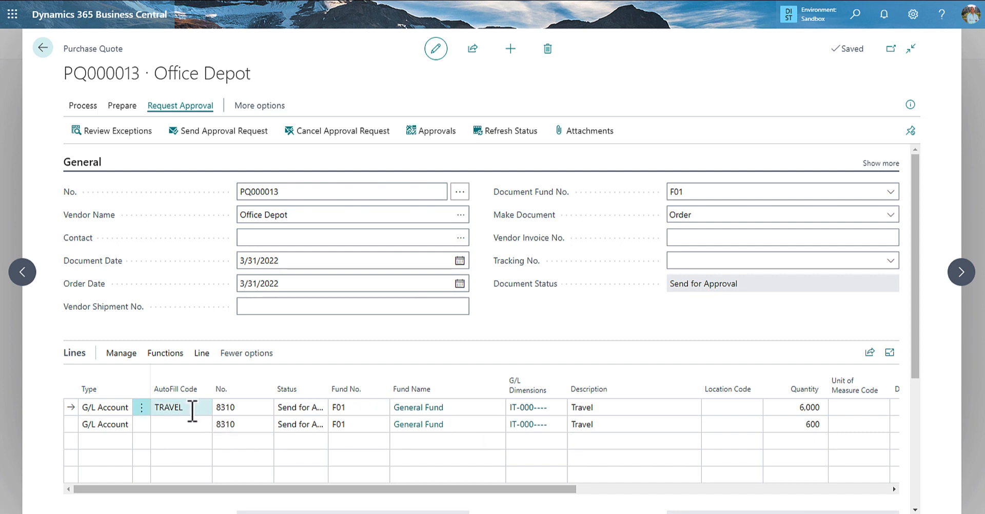
- Set the department code in the first quote line's G/L dimensions to ADM
click(562, 408)
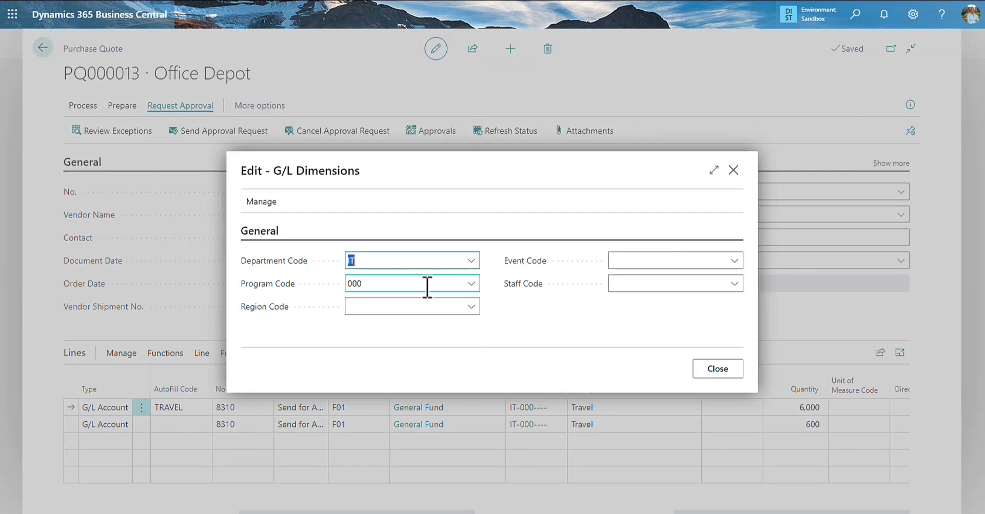
text(a)
key(Tab)
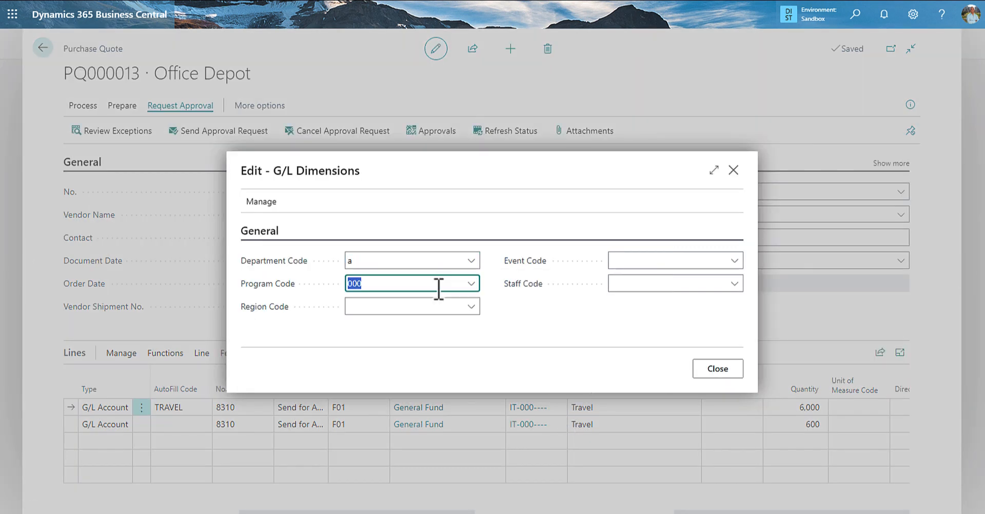
click(723, 371)
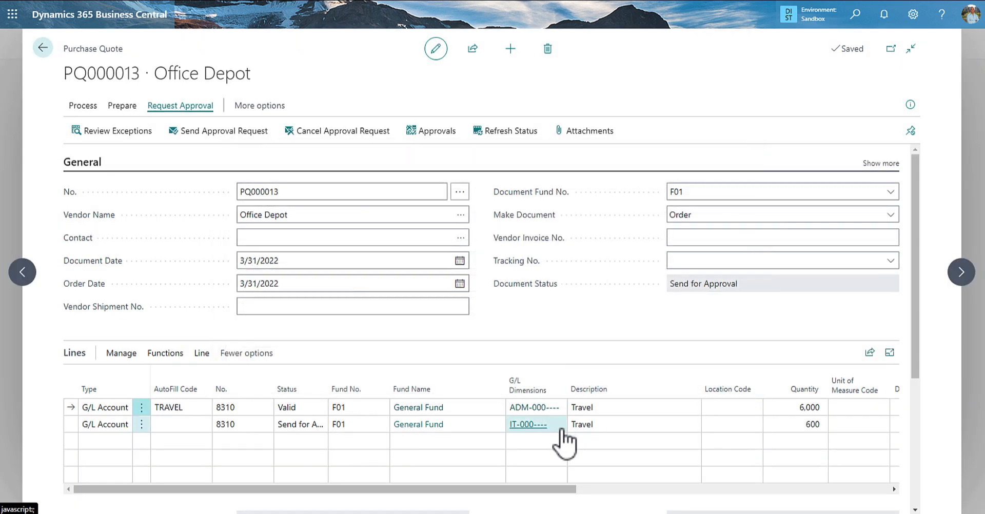
- Set the department code in the second quote line's G/L dimensions to ADM
click(561, 426)
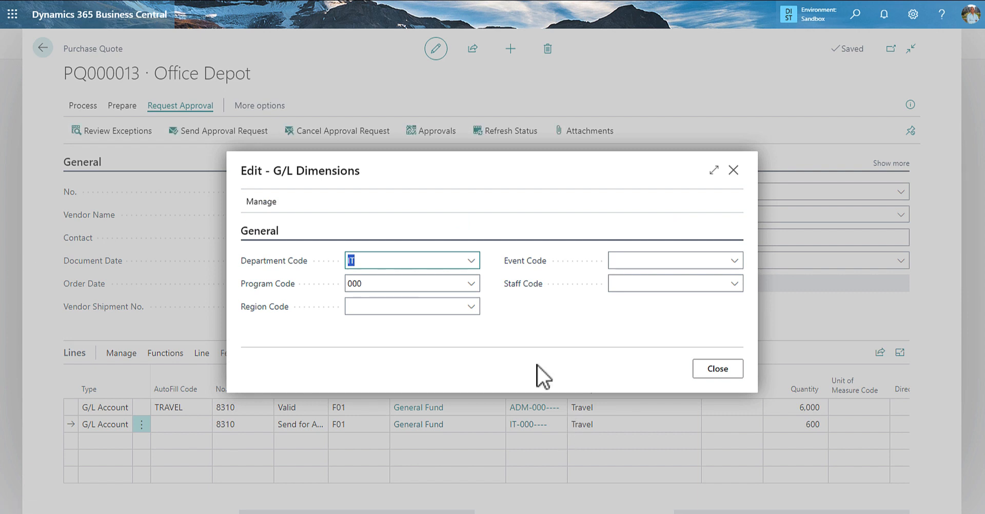
text(ADM)
key(Tab)
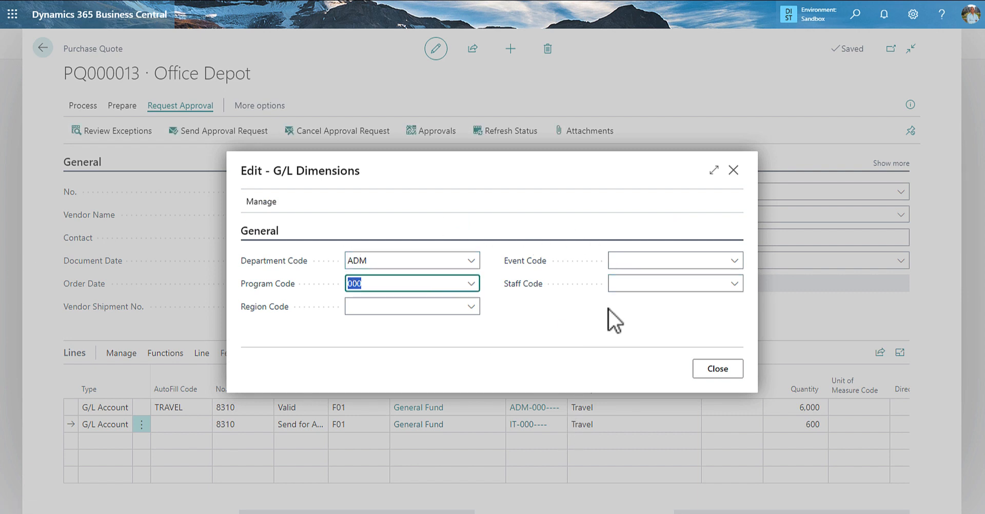
click(713, 370)
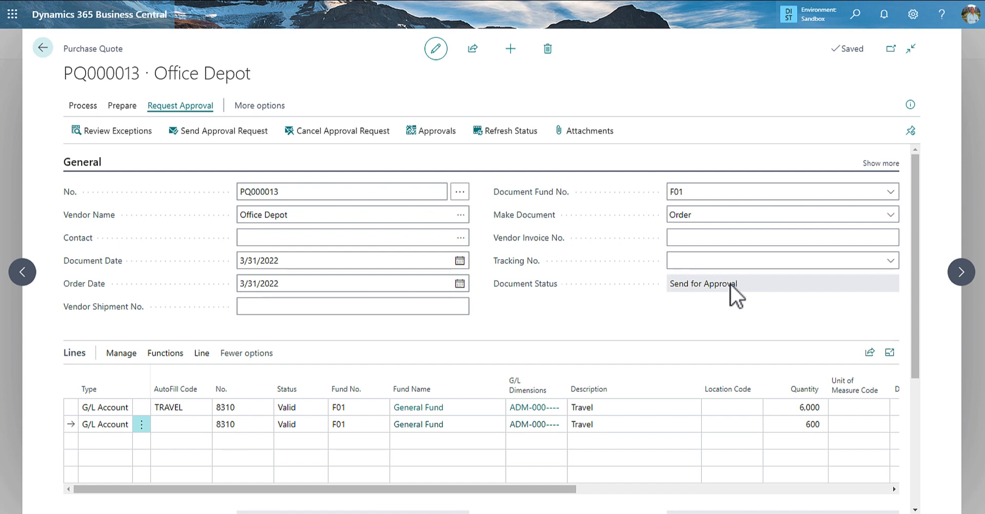
- Set the quantity of the first Travel line to 3,000
click(798, 407)
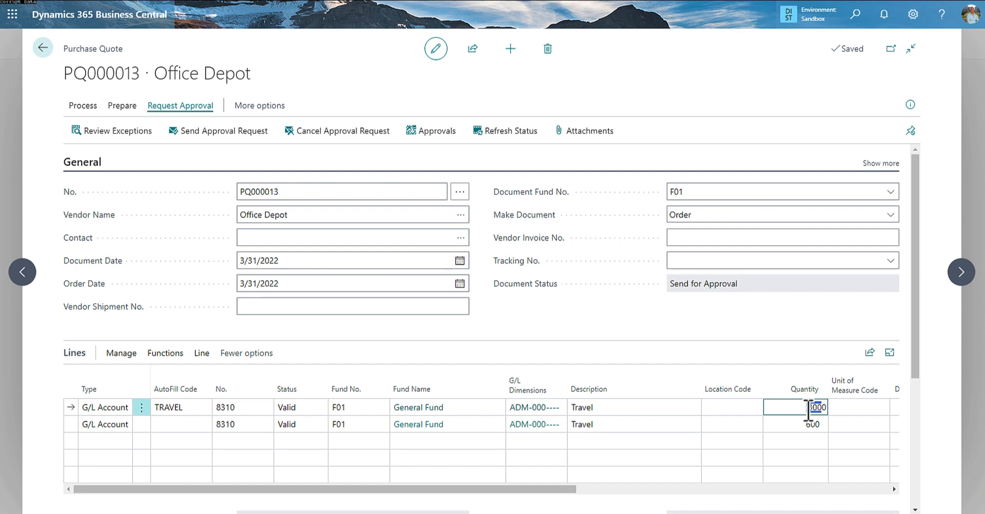
click(808, 407)
key(Down)
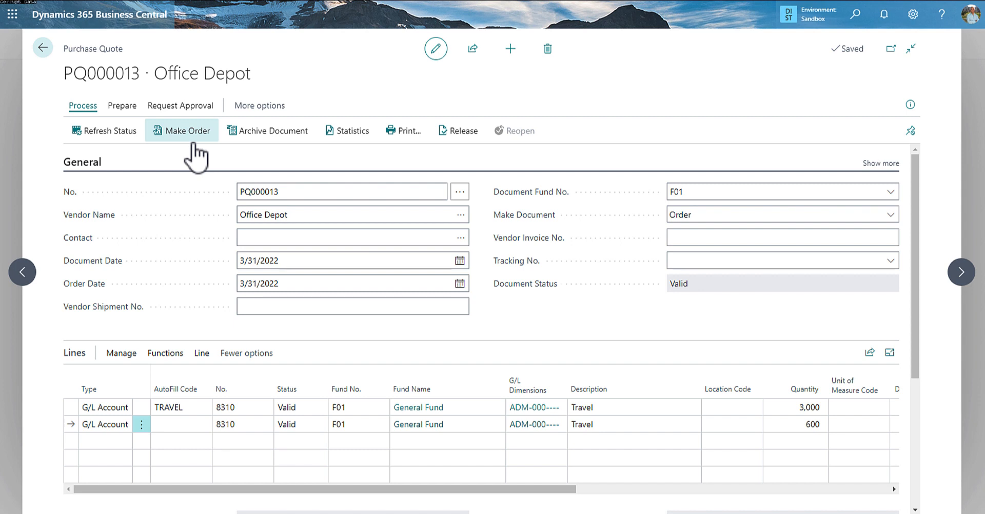
- Set the quote to make an Invoice and enter INVOICEHHH as the vendor invoice number
click(893, 214)
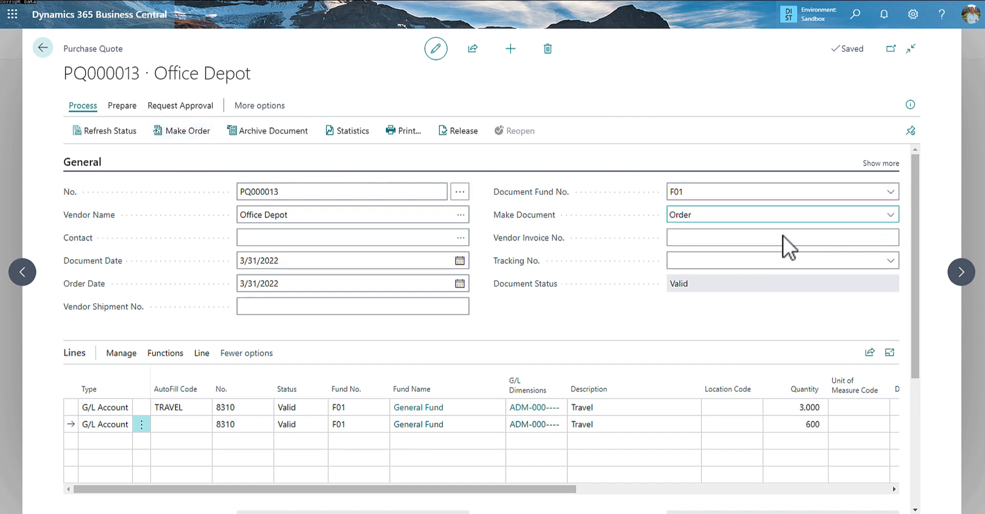
click(778, 238)
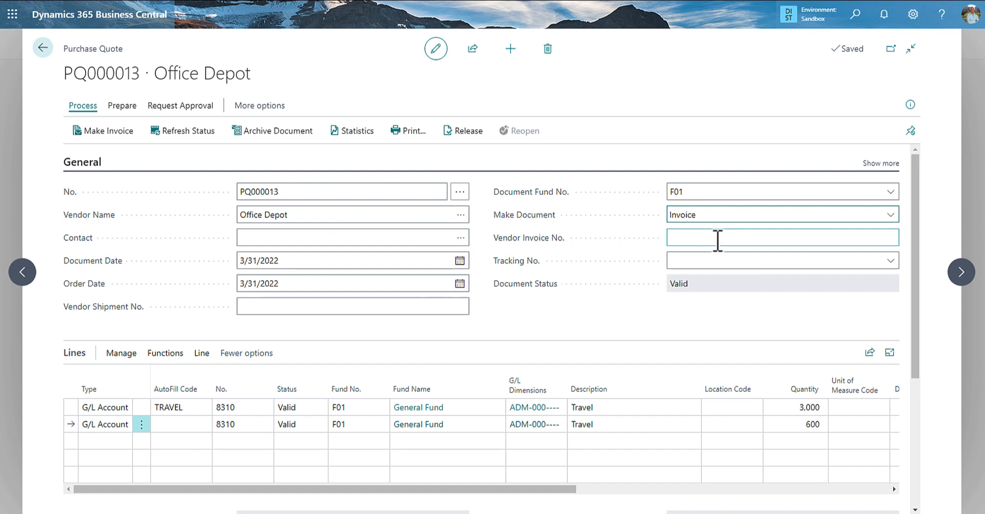
click(717, 240)
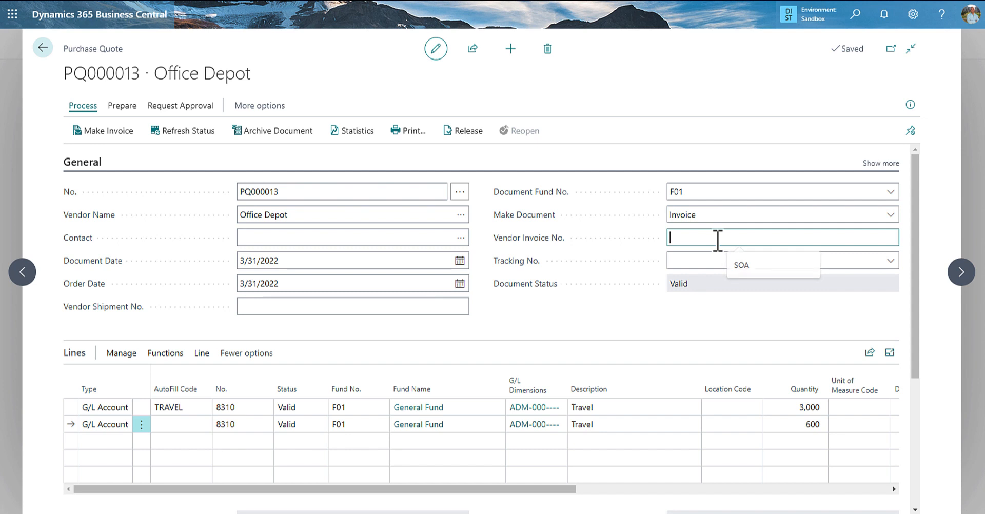
text(I)
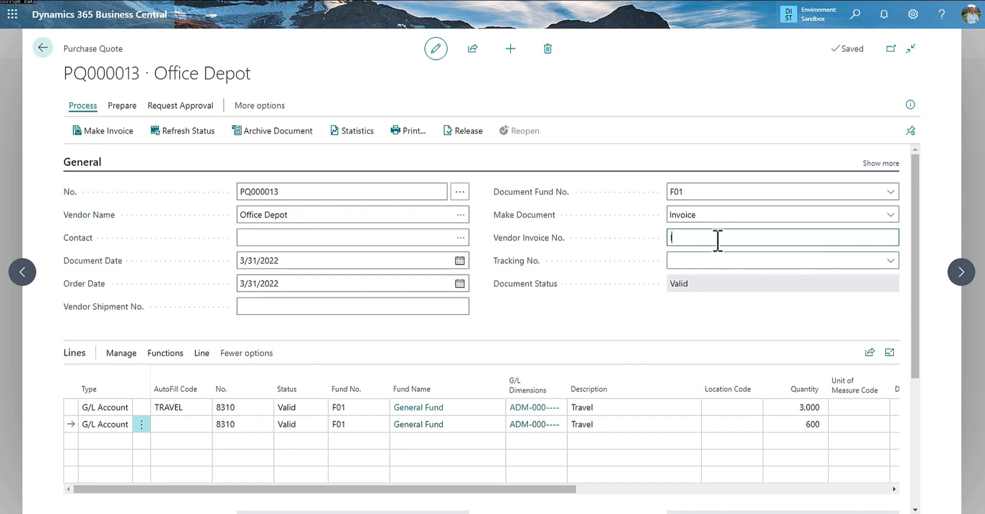
text(NVOICEHHH)
key(Tab)
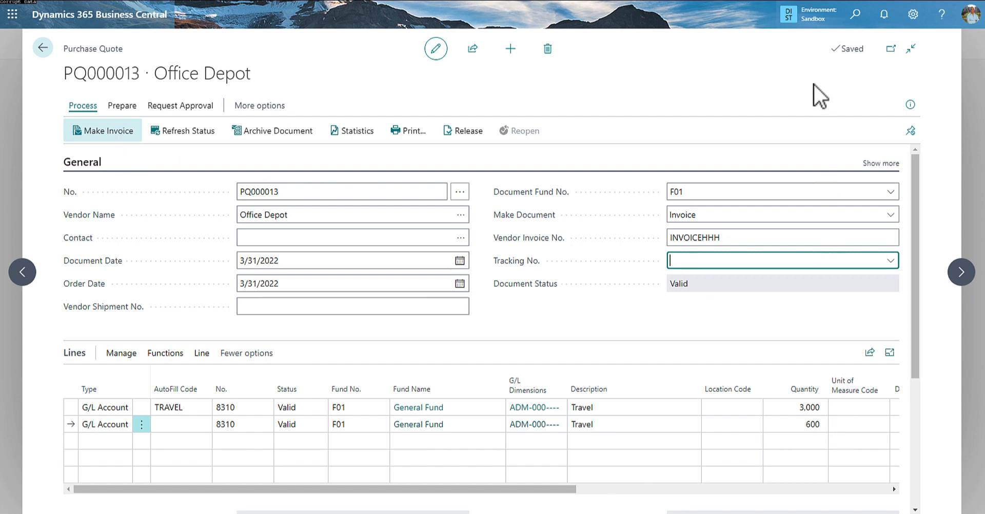
- Review the Auto Post Quotes setting in Purchases & Payables Setup and return to the purchase quote
click(856, 21)
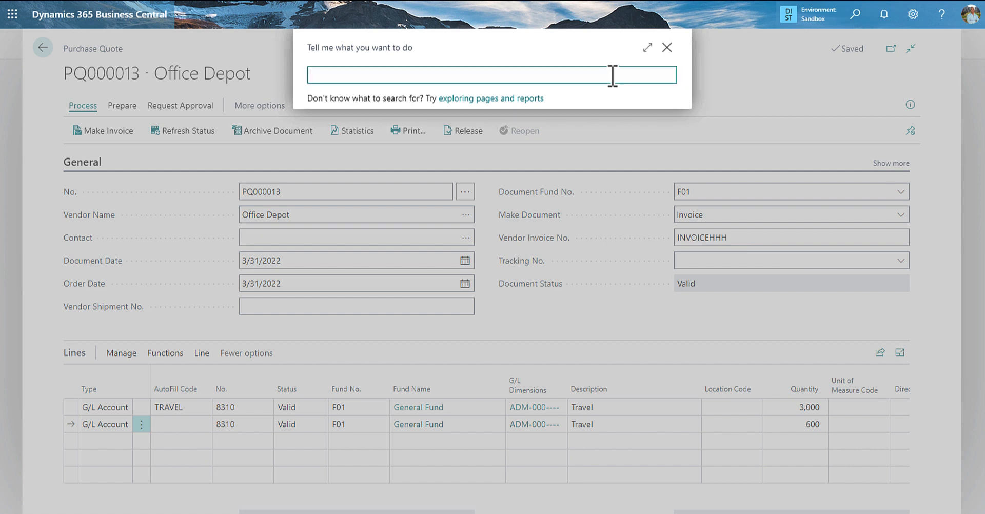
text(ases)
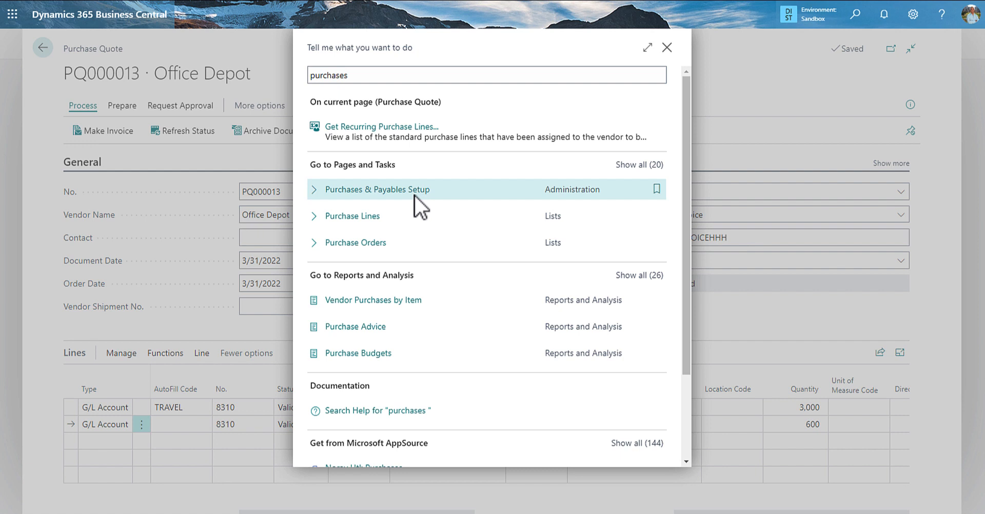
click(414, 194)
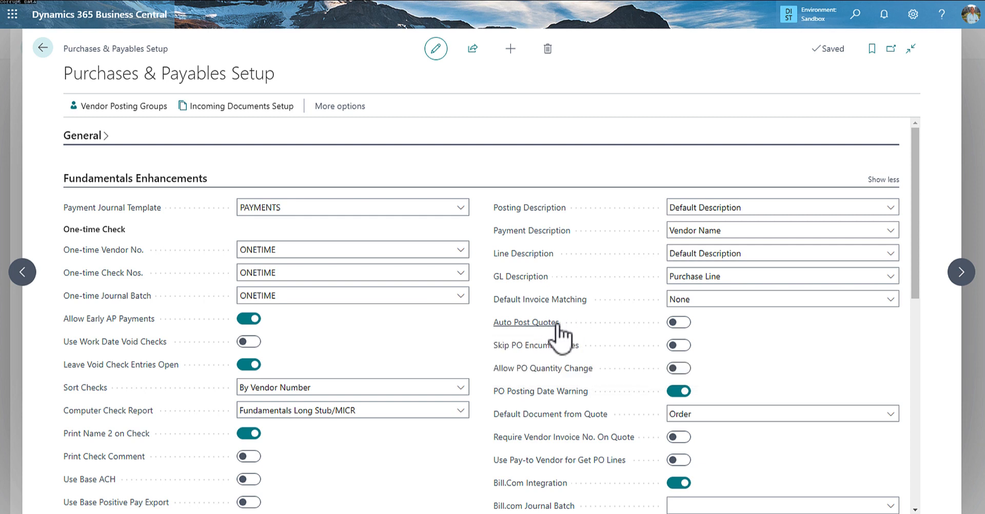
mouse_move(557, 323)
click(42, 50)
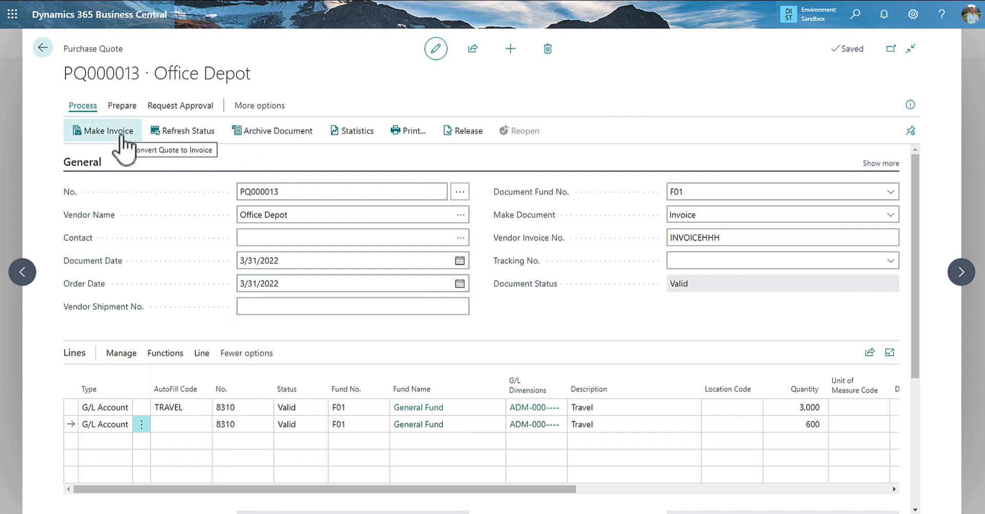
- Leave the purchase quote and open the requisition dated 10/5/2023 from the requisitions list
key(Escape)
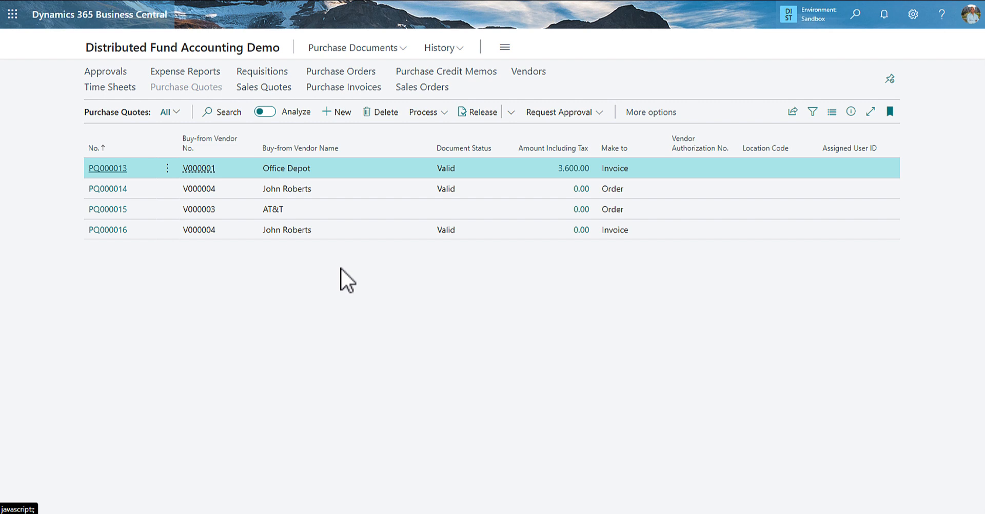
click(340, 267)
click(268, 75)
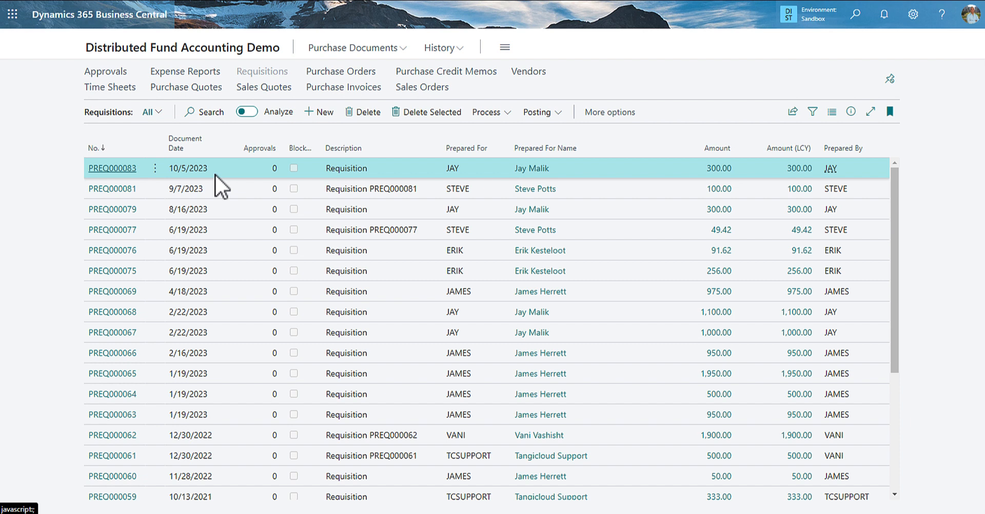
click(111, 168)
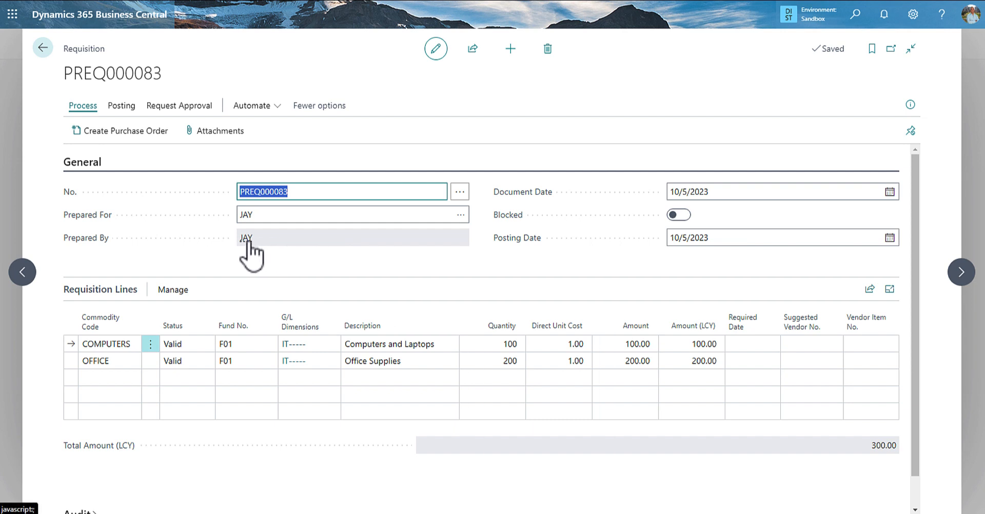
- Look through the expense users available for the requisition's Prepared For field without changing it
click(254, 215)
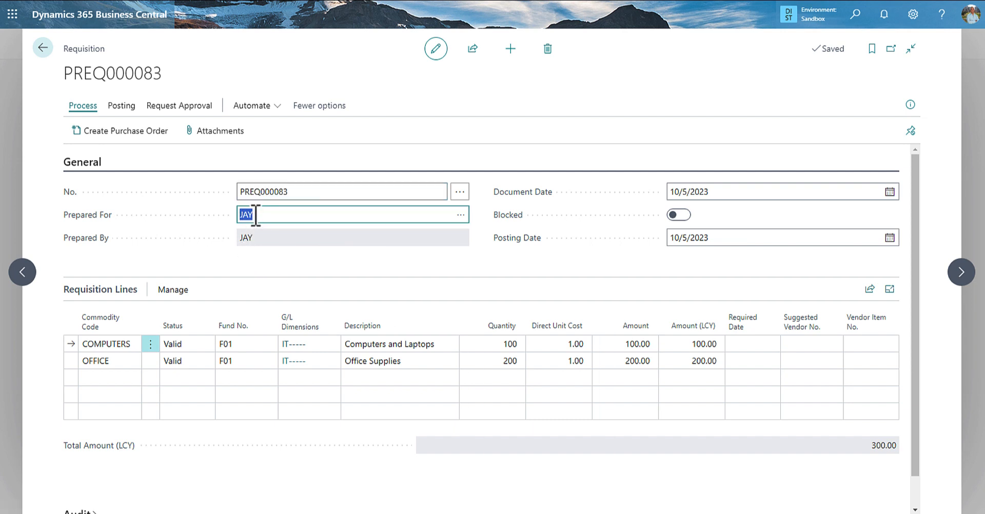
click(460, 215)
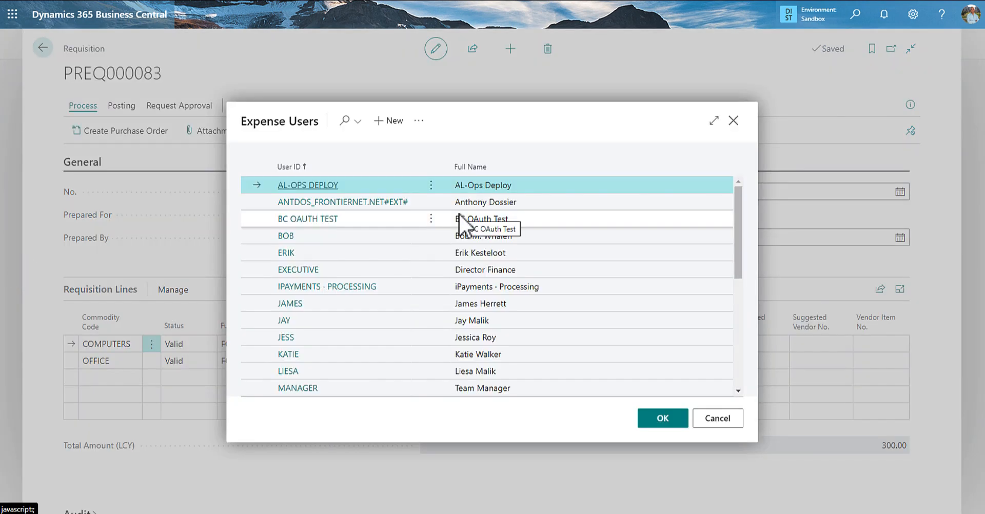
key(Escape)
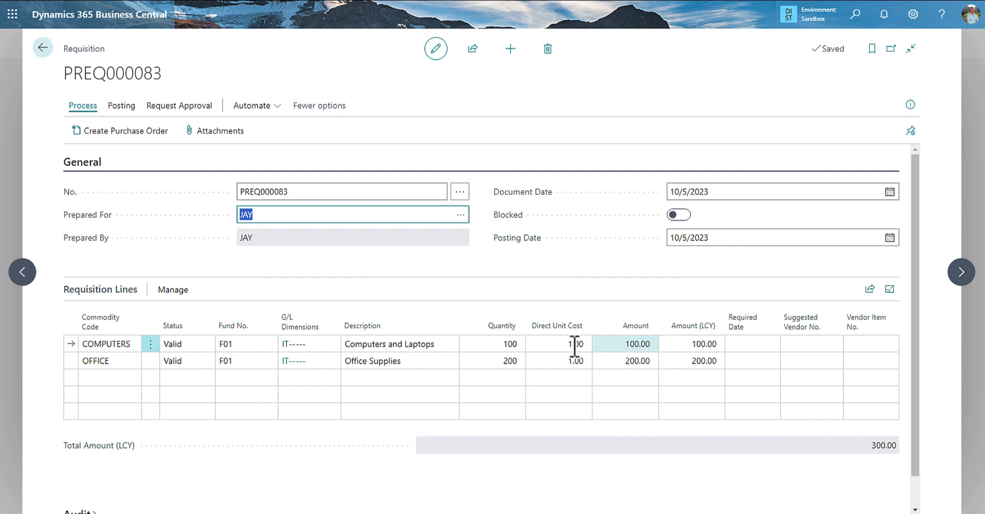
- Set the quantity of the COMPUTERS requisition line to 60,000
click(515, 343)
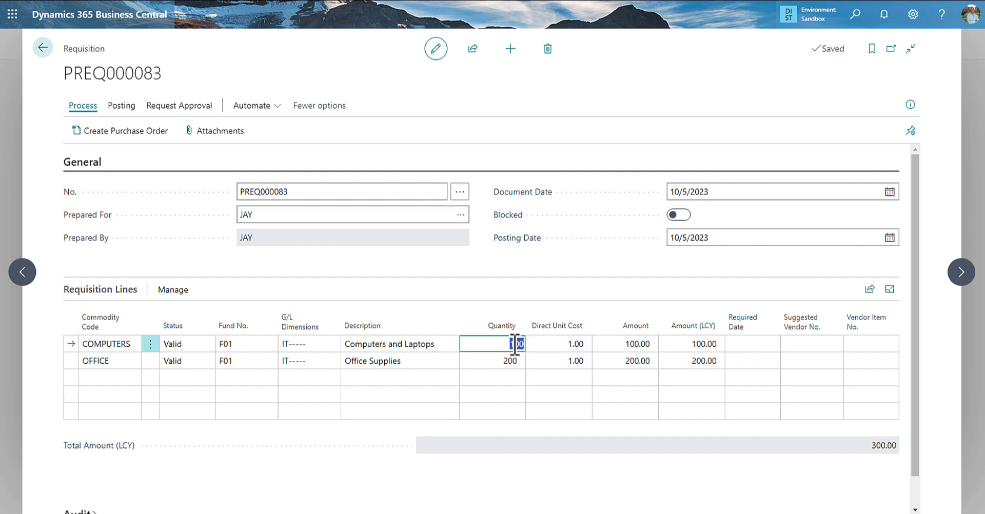
click(515, 344)
double_click(514, 344)
text(60000)
key(Tab)
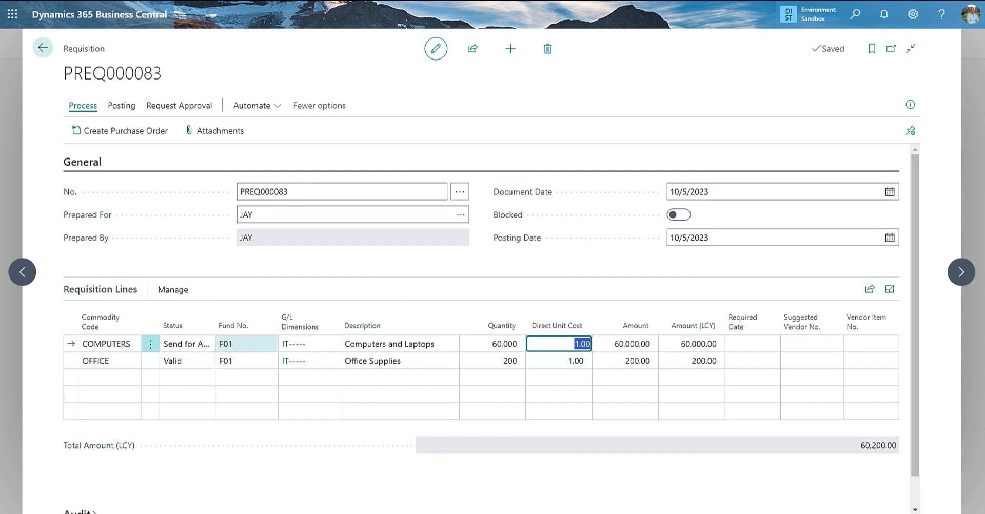
- Set the quantity of the COMPUTERS requisition line to 100
click(509, 344)
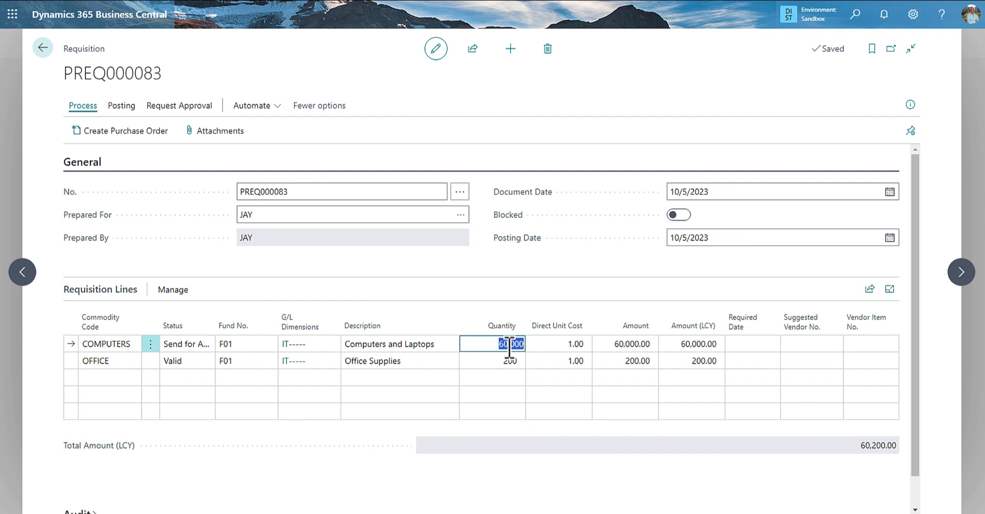
text(100)
key(Tab)
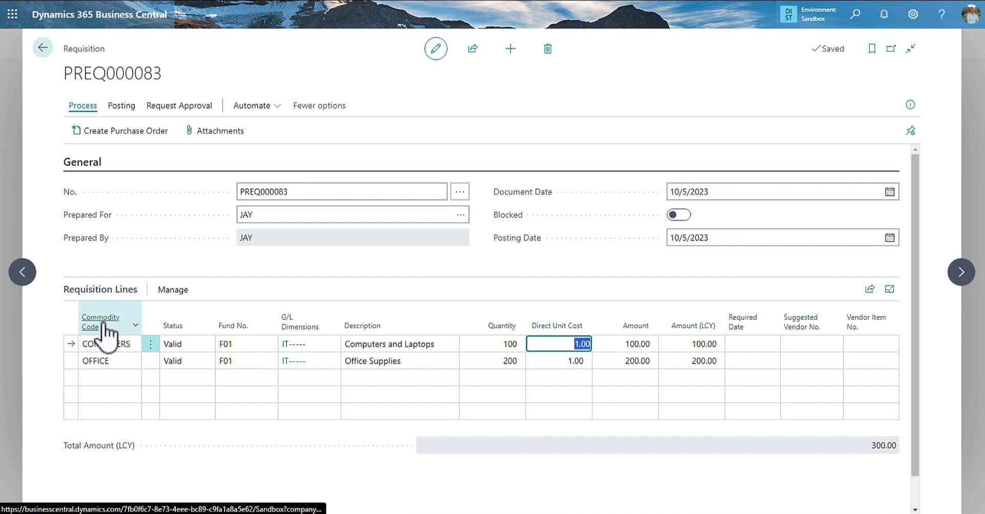
- Examine the full commodity code list, including its edit mode, from the COMPUTERS line and cancel without choosing a code
mouse_move(105, 323)
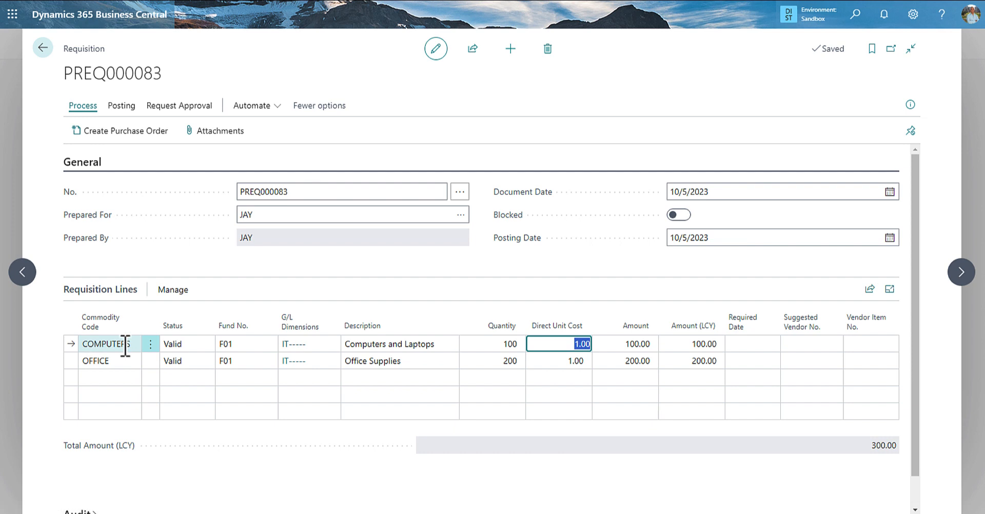
click(129, 345)
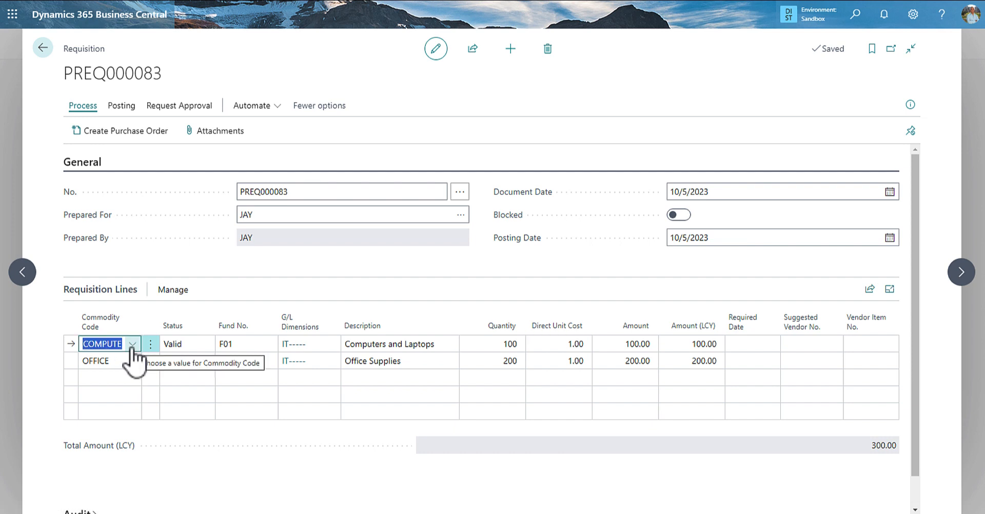
click(132, 348)
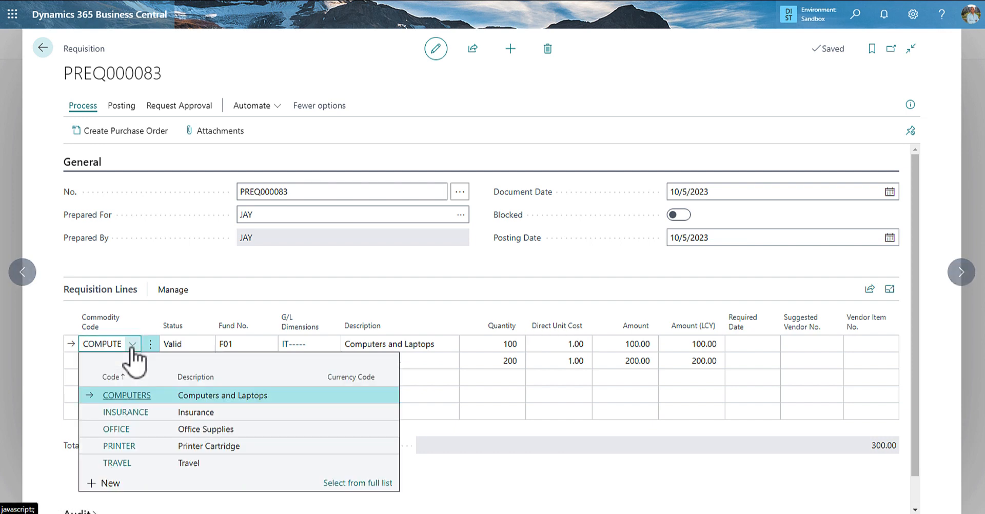
click(358, 483)
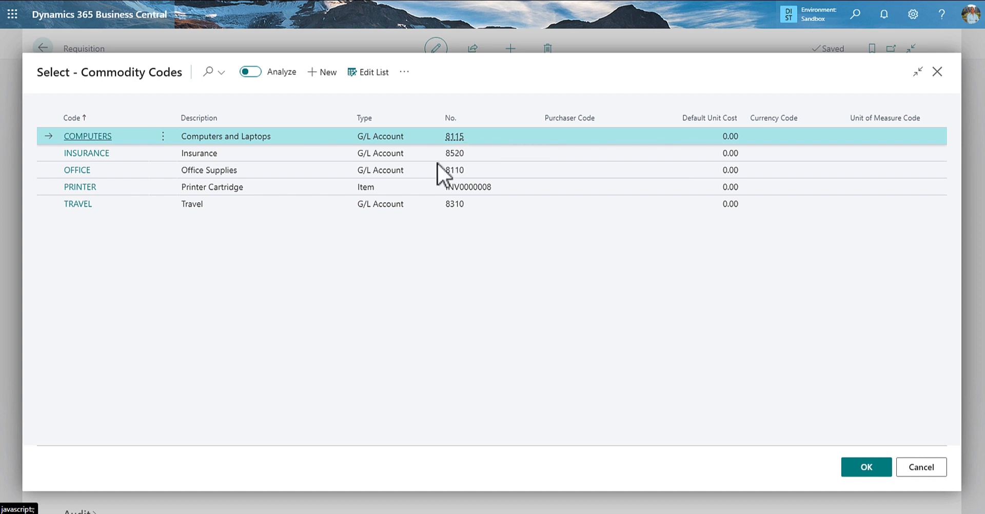
click(360, 75)
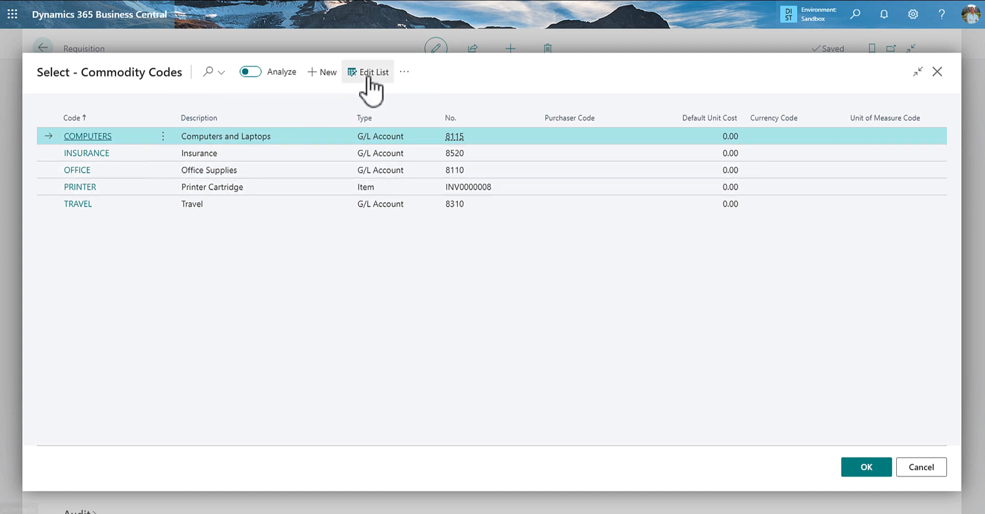
click(429, 137)
click(423, 91)
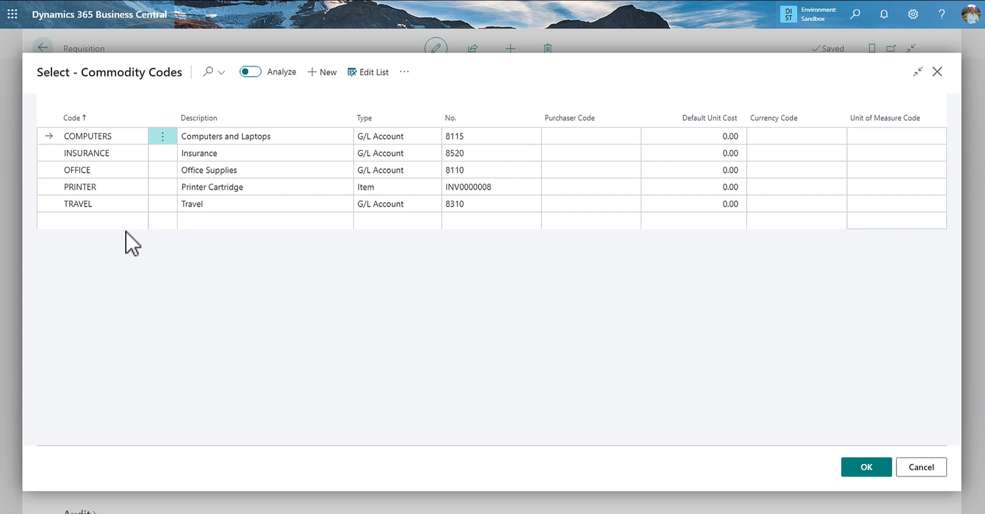
click(923, 466)
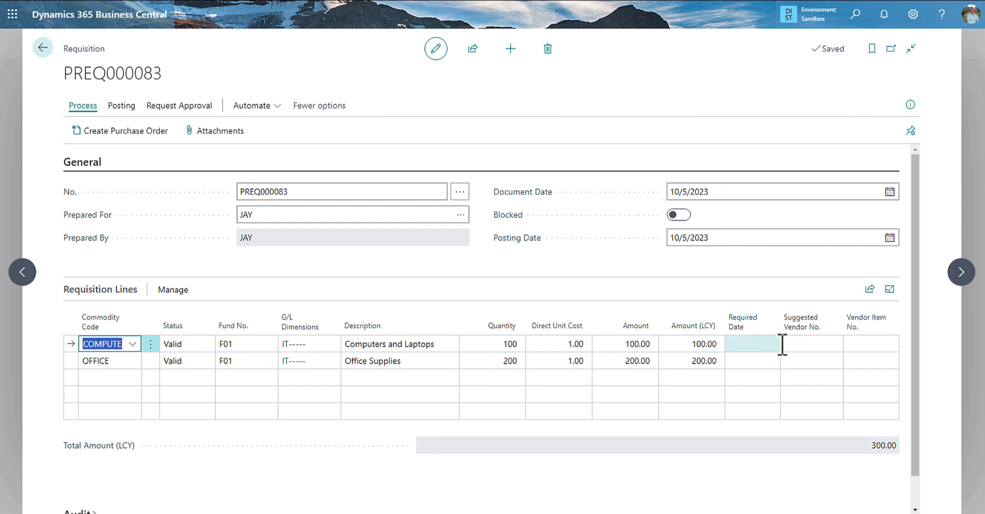
- Set the suggested vendor of the COMPUTERS requisition line to OFFICEDEPOT
click(806, 345)
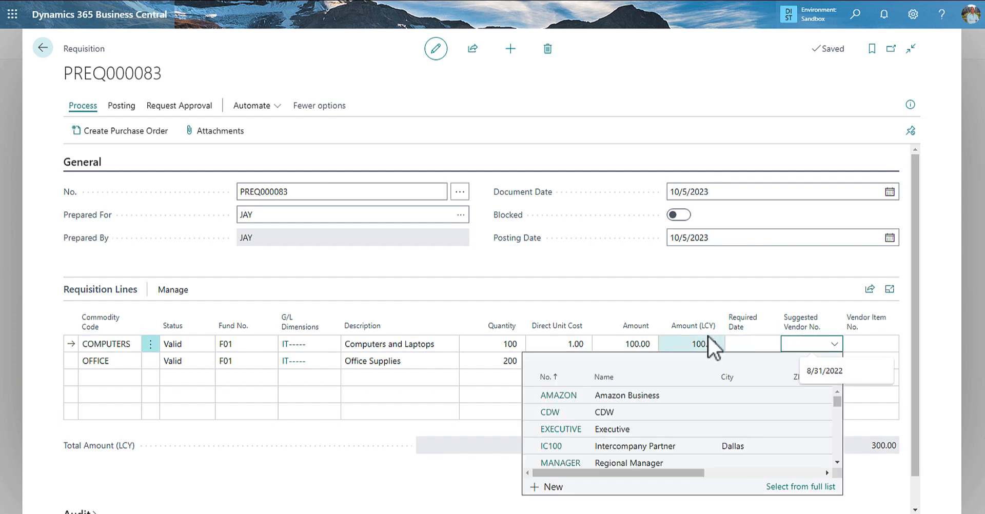
click(584, 248)
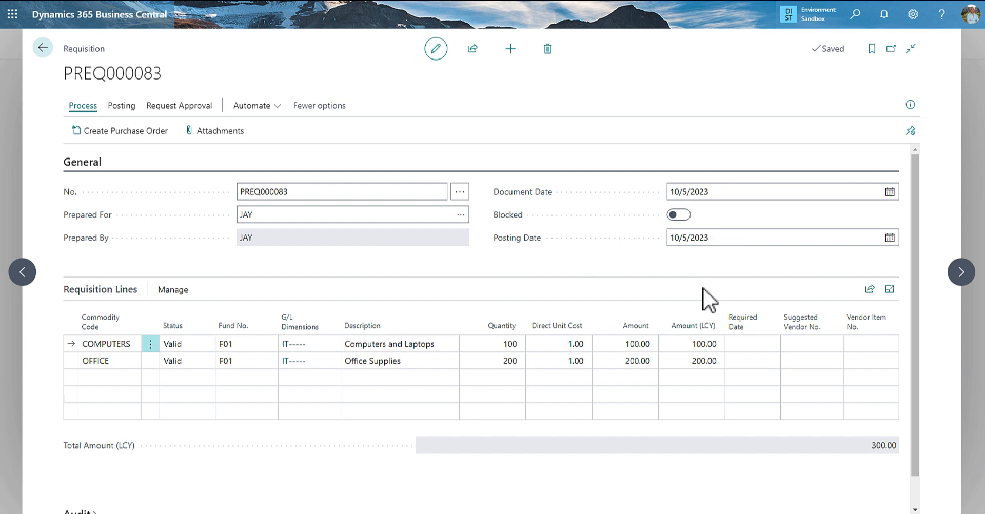
click(827, 344)
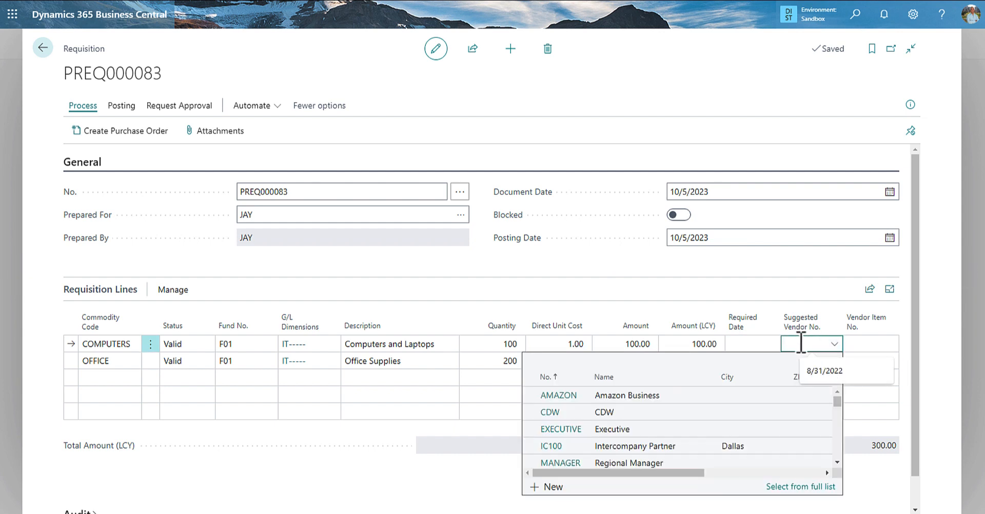
text(ofiic)
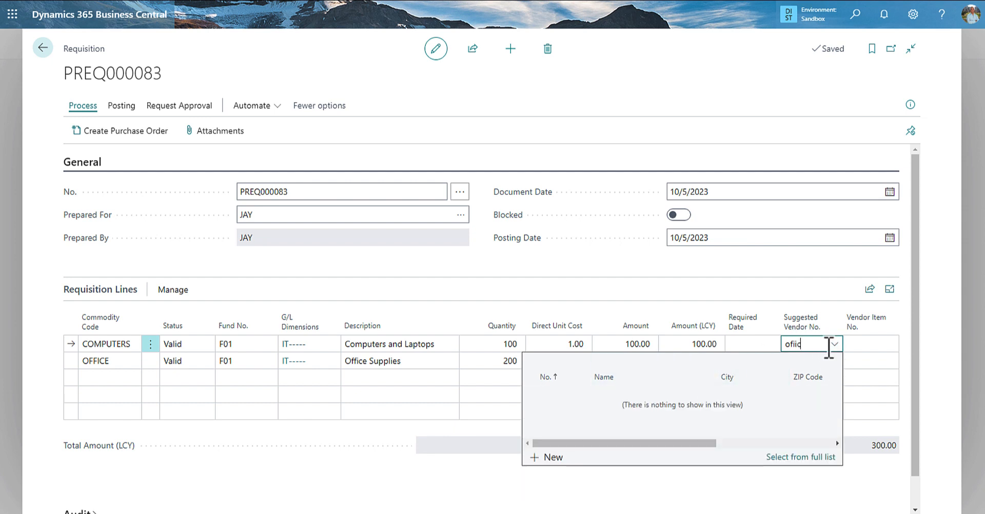
key(BackSpace)
key(BackSpace)
key(BackSpace)
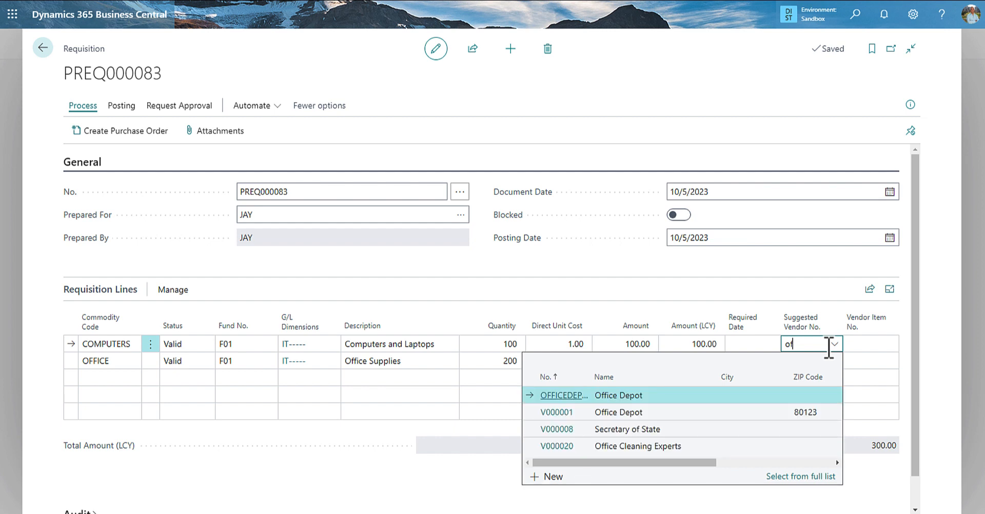
text(fice)
click(566, 399)
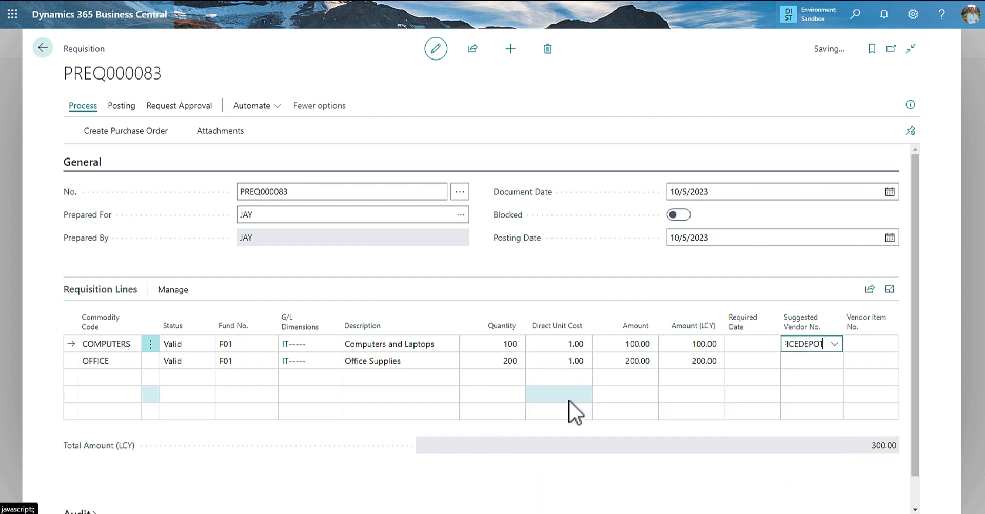
- Copy the suggested vendor OFFICEDEPOT from the line above into the OFFICE requisition line
click(825, 363)
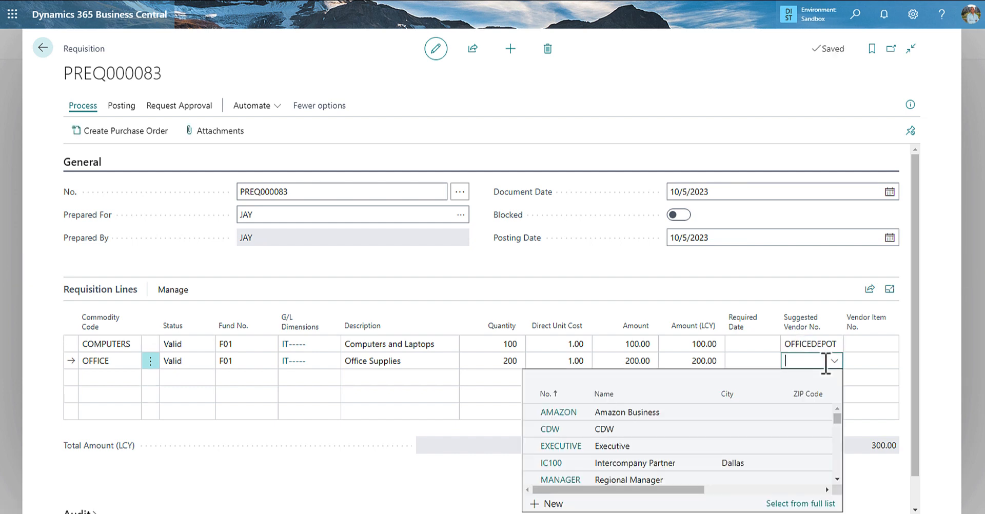
key(F8)
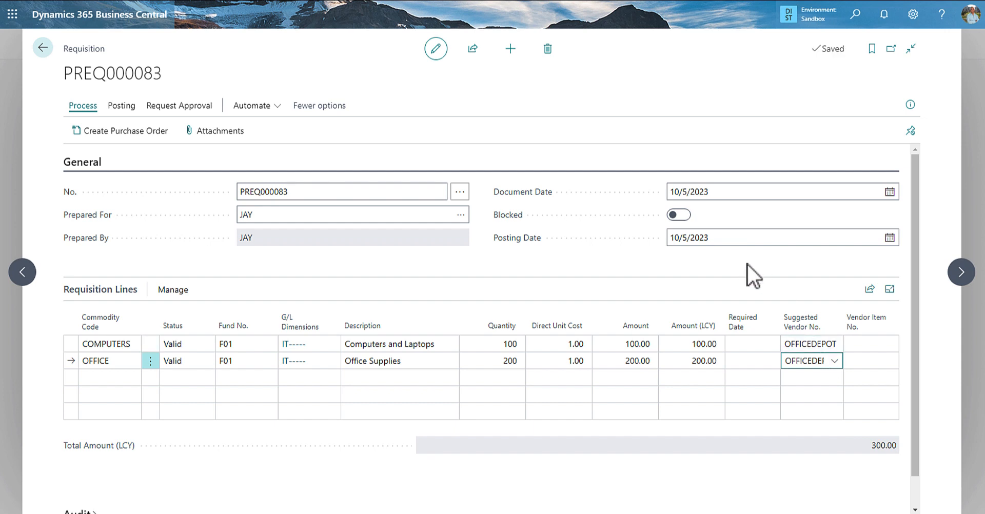
click(592, 252)
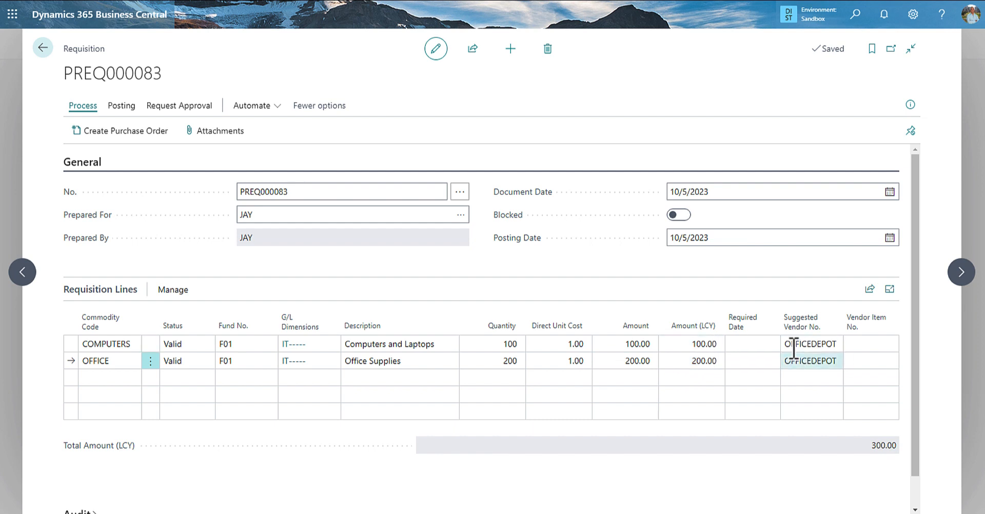
- Try to create a purchase order from the requisition while declining to post the commitment
click(122, 134)
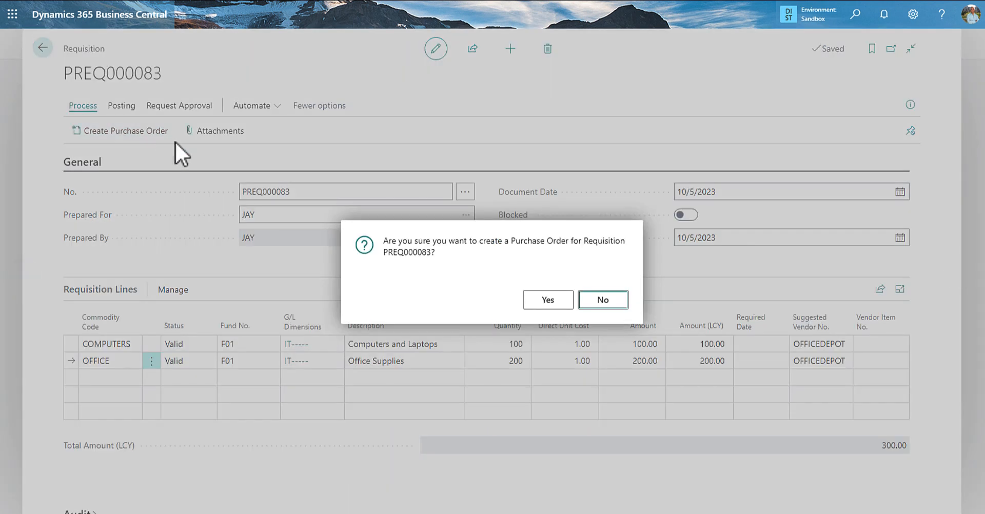
click(553, 305)
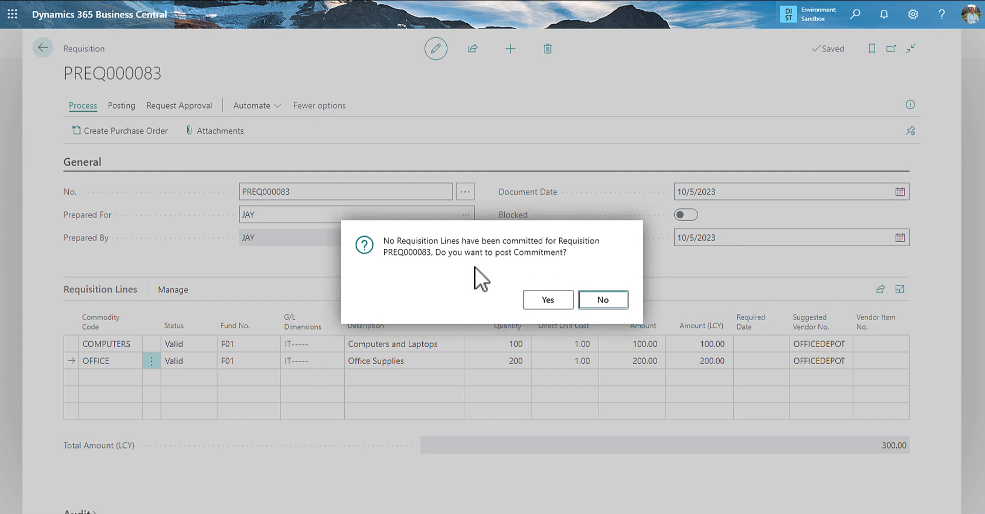
click(597, 300)
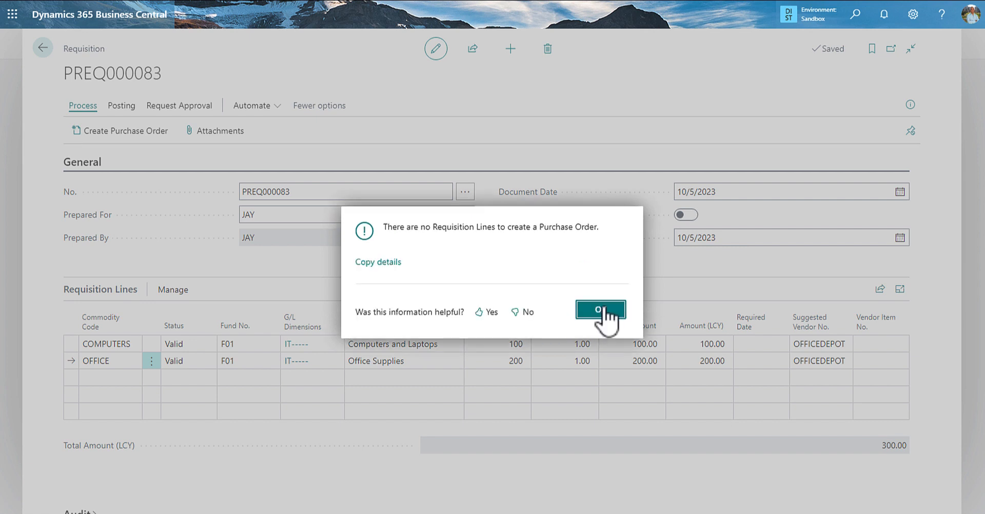
click(600, 309)
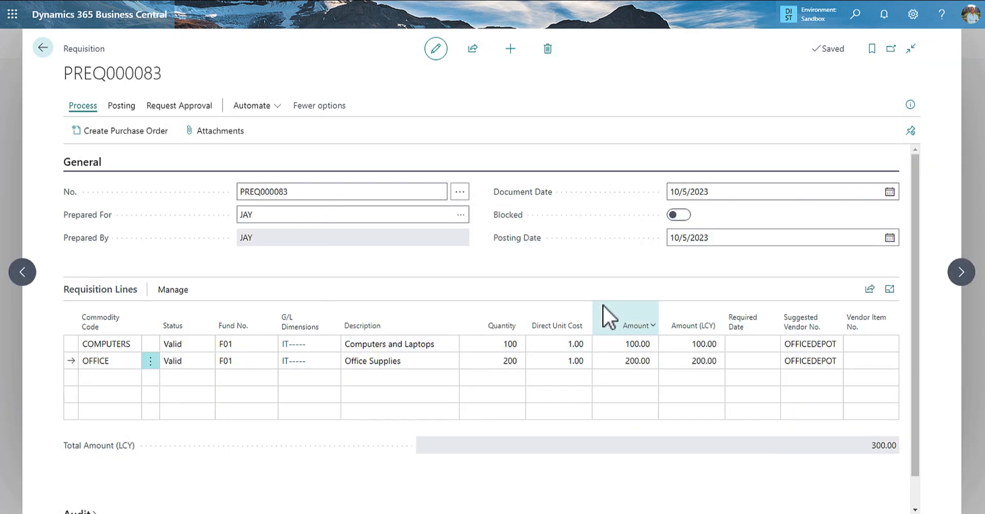
- Commit the two valid and approved lines, COMPUTERS and OFFICE, of requisition PREQ000083
click(129, 106)
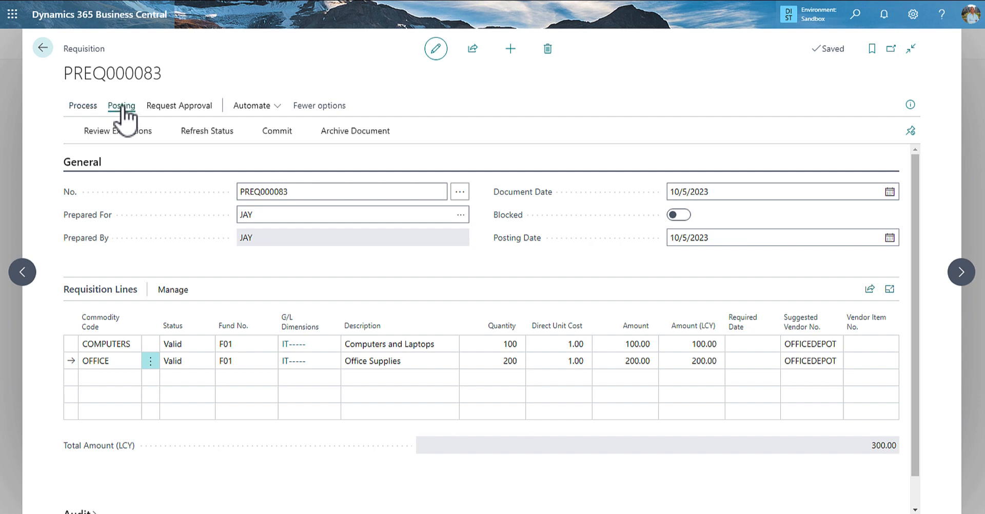
click(275, 132)
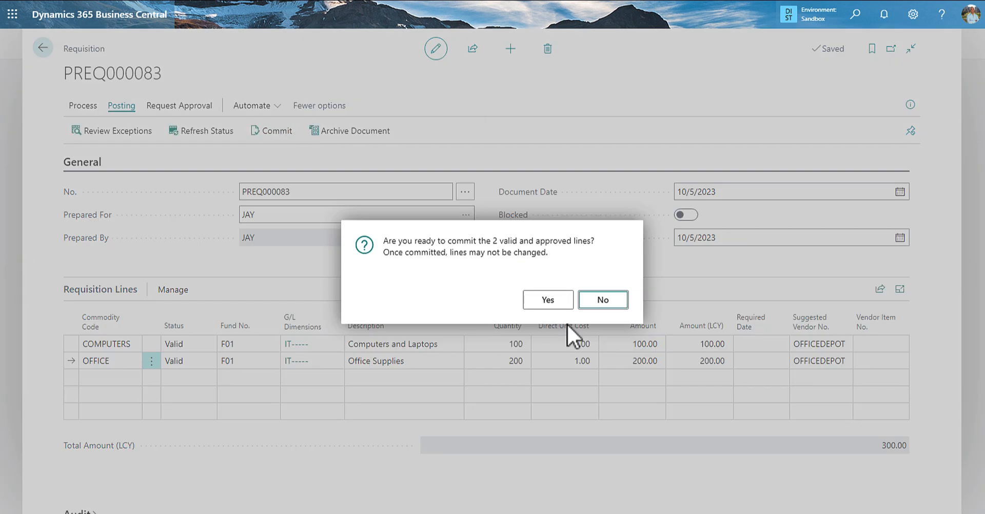
click(547, 302)
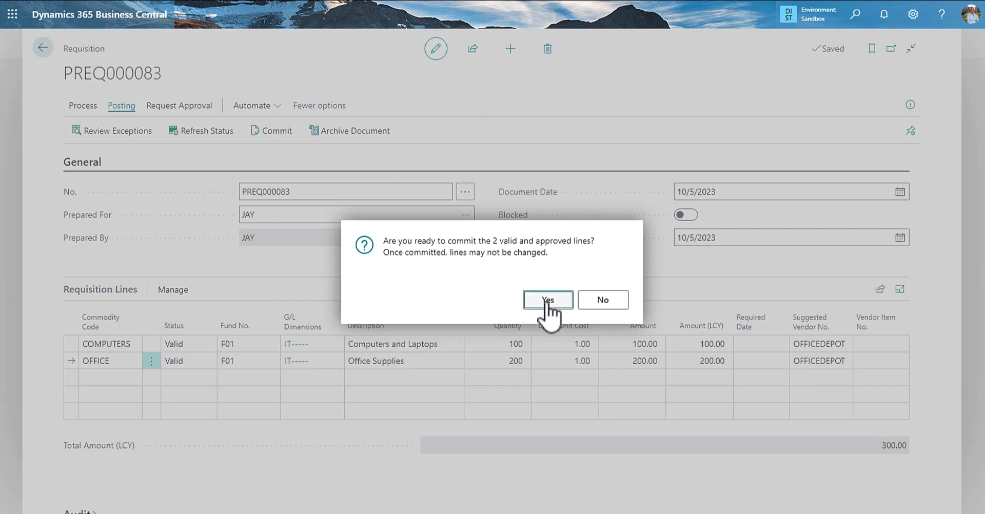
click(547, 302)
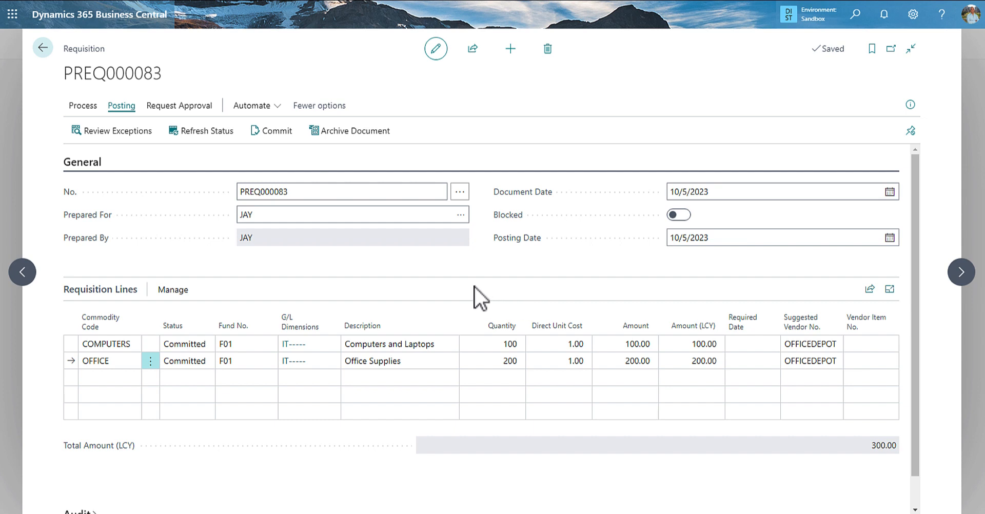
- Create a purchase order from requisition PREQ000083 and open the new order
click(83, 106)
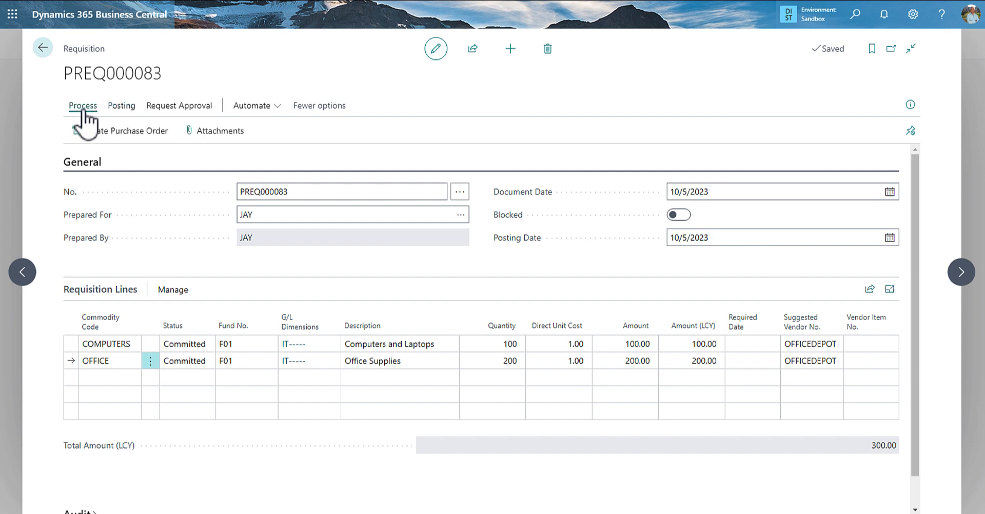
click(127, 133)
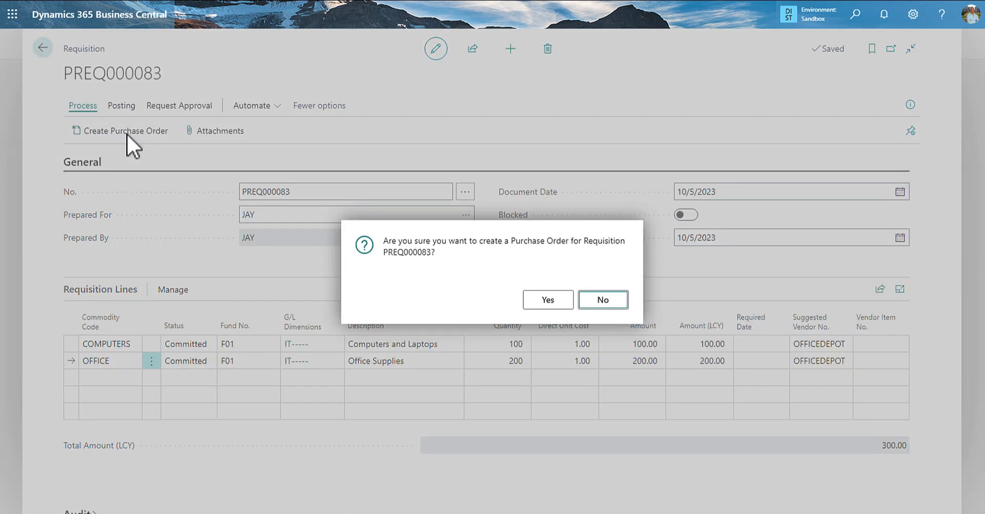
click(548, 301)
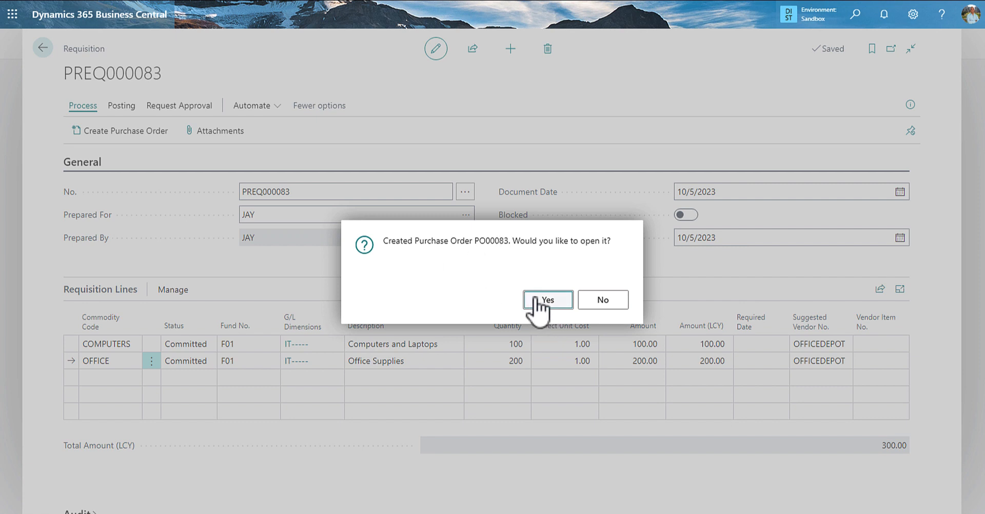
click(543, 299)
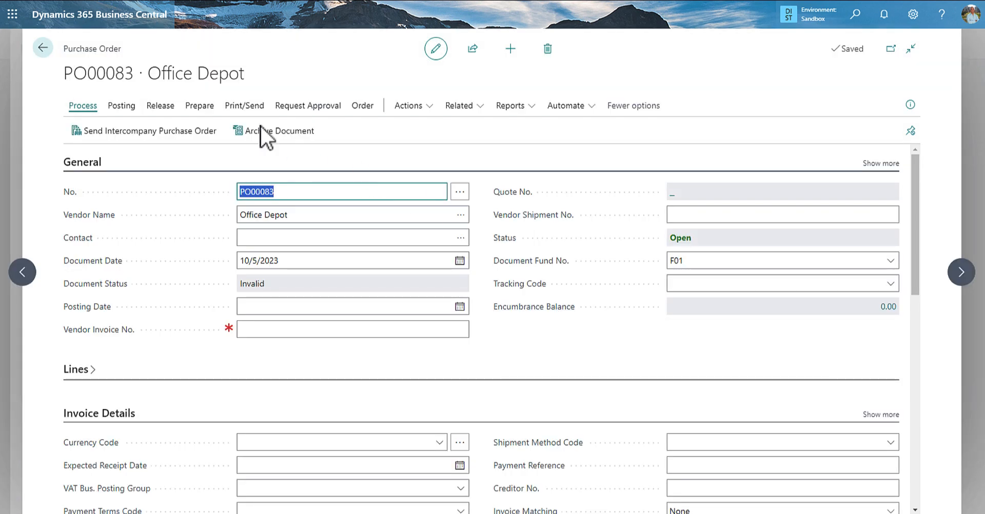
- Return to the requisitions list, open Requisition Review and show the action message choices for the PREQ000049 Insurance line
click(44, 49)
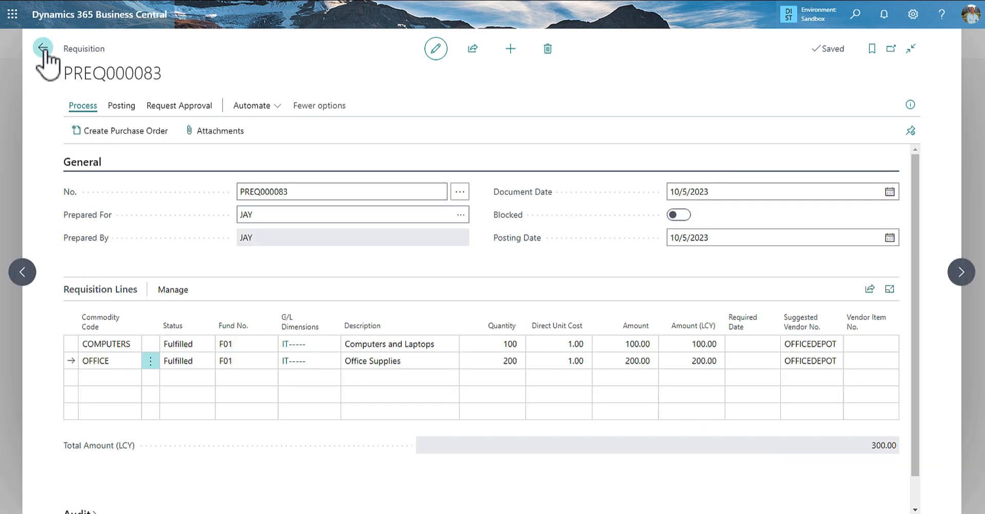
click(44, 49)
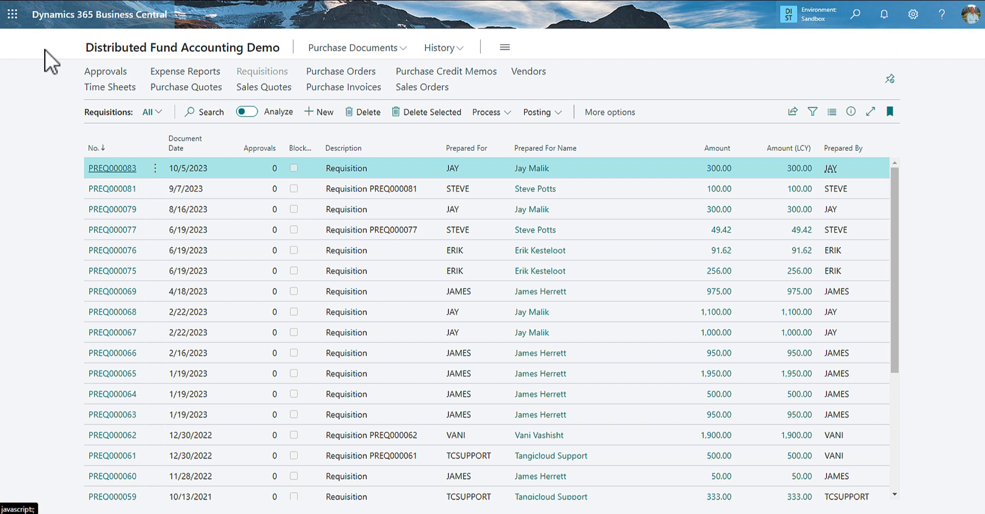
click(509, 113)
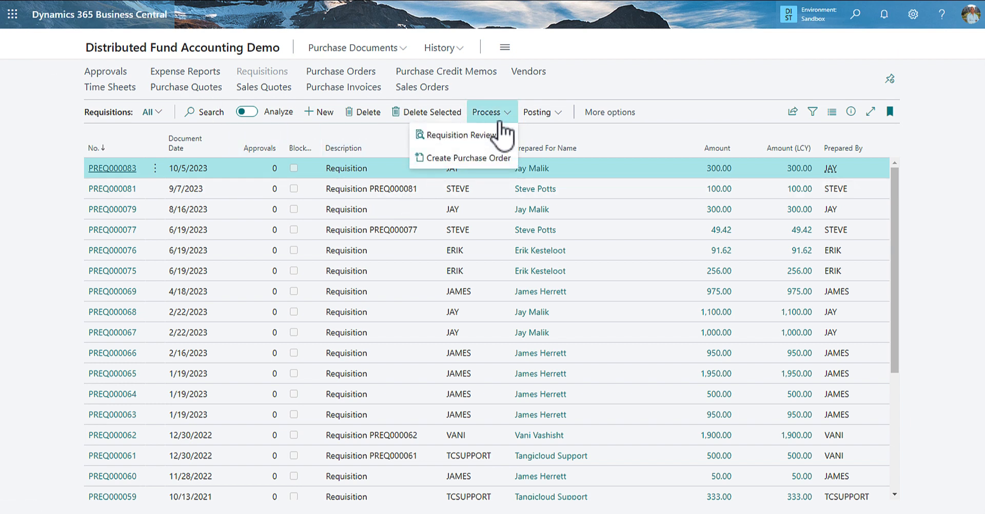
click(473, 141)
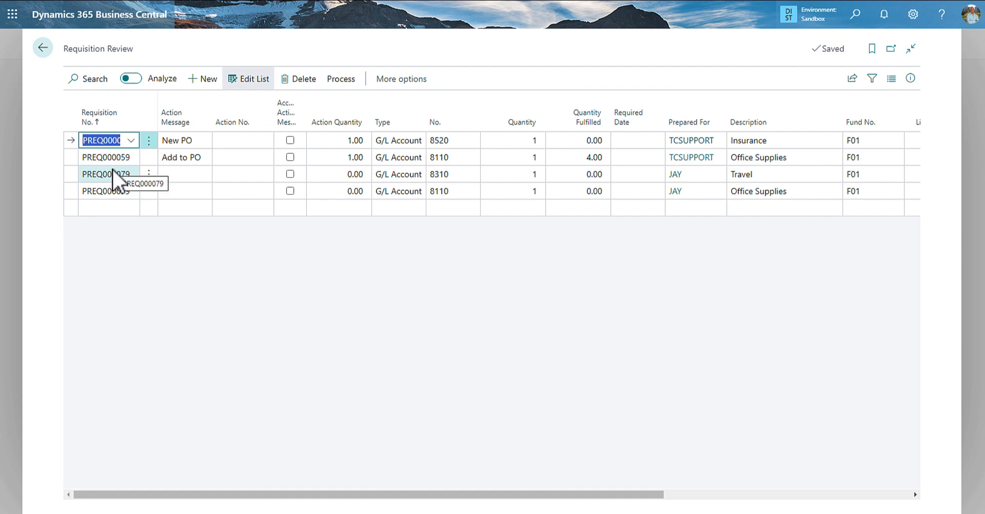
click(195, 139)
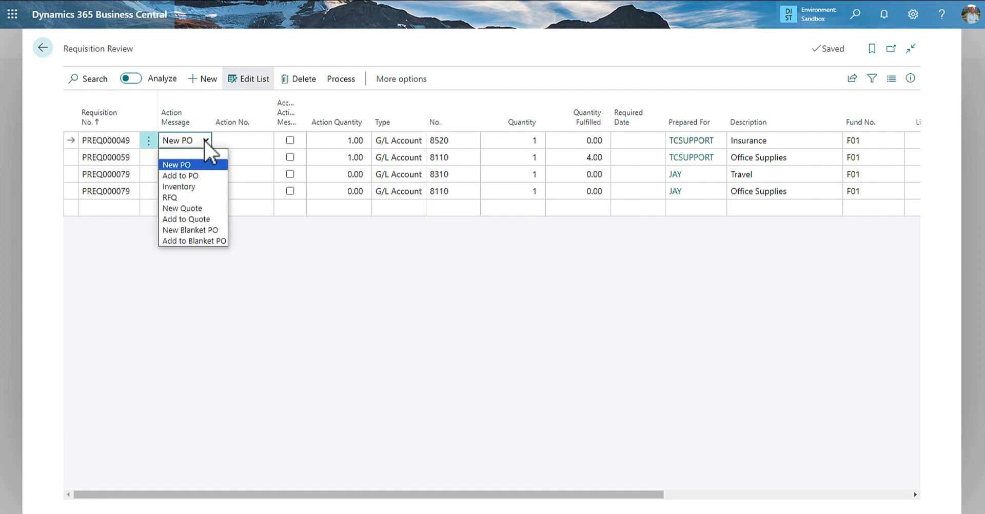